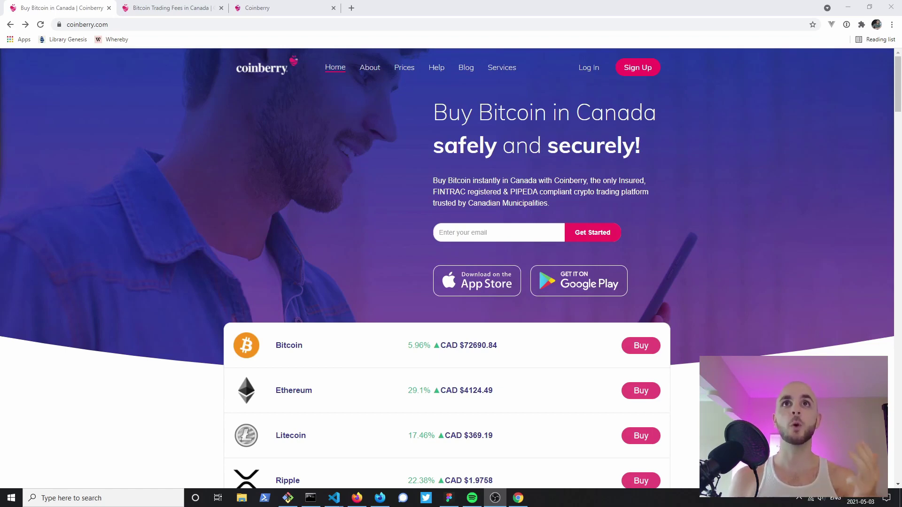
Step: Scroll the homepage coin list down and back up to review the live CAD prices
scroll(447, 253, "down", 3)
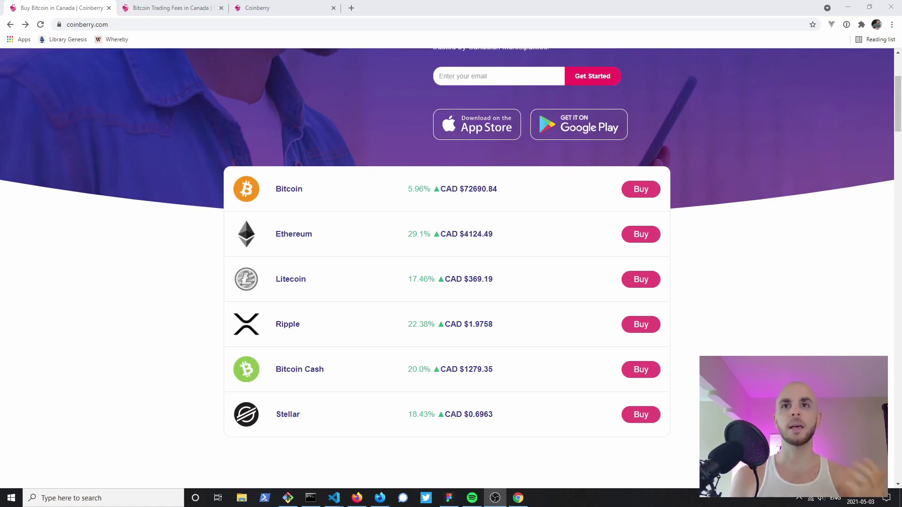
scroll(447, 268, "up", 3)
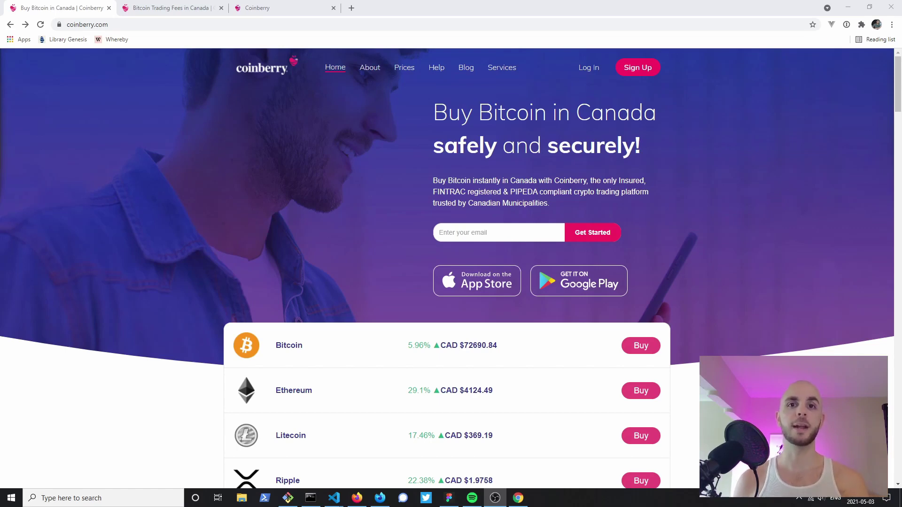
Step: Read through the fees page, noting the 0% to 2.5% spread, then move to account settings
key("ctrl+Tab")
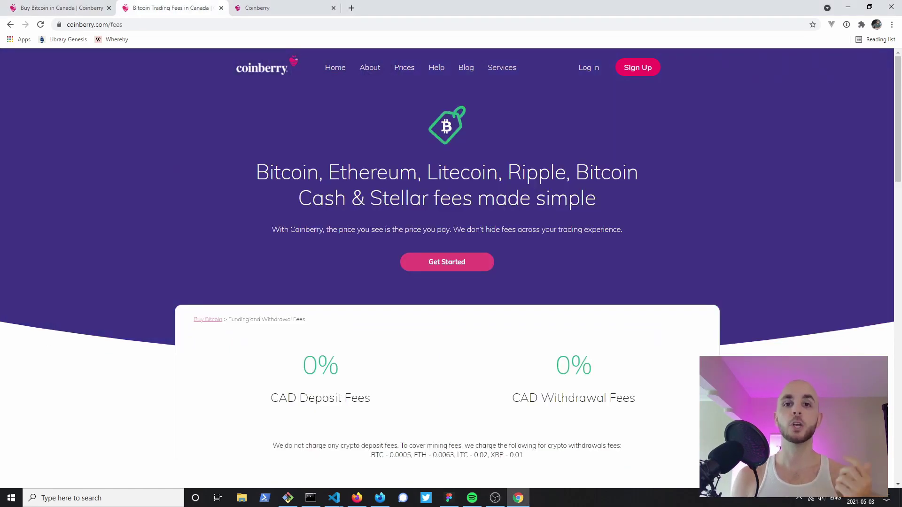
scroll(446, 254, "down", 3)
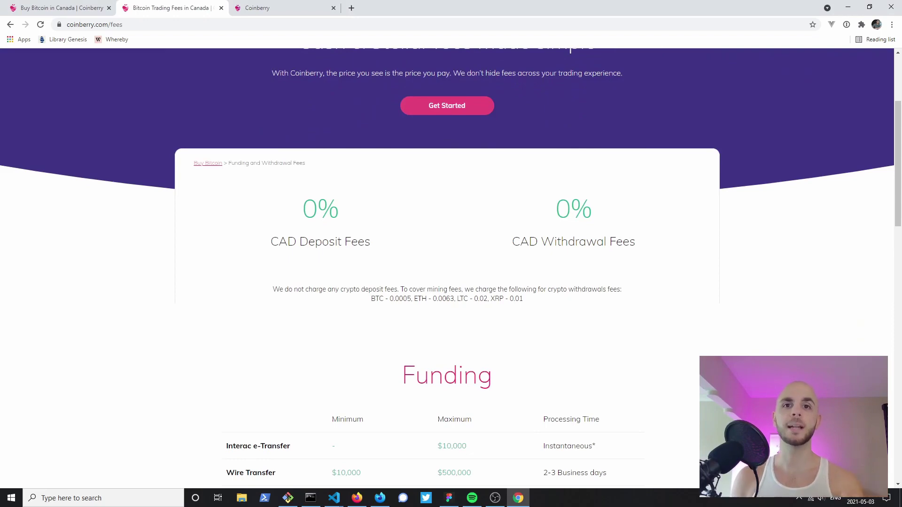
scroll(446, 267, "down", 8)
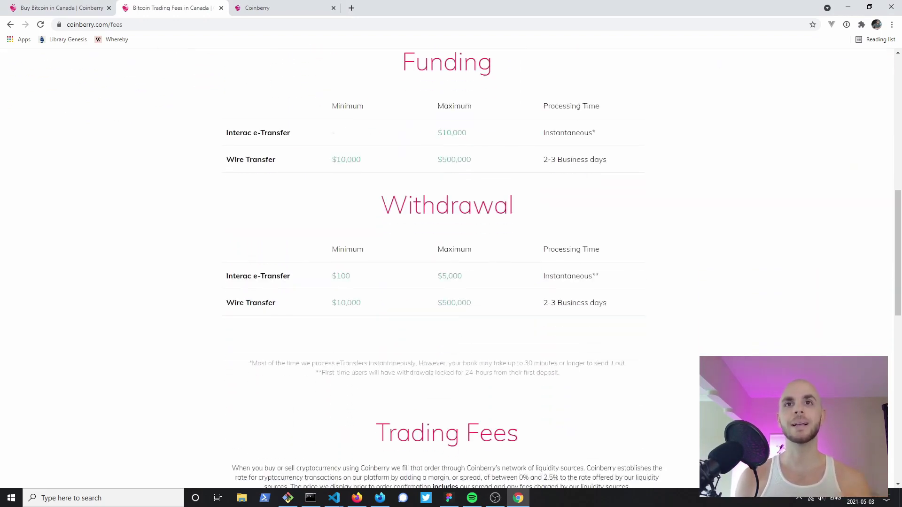
scroll(446, 268, "down", 3)
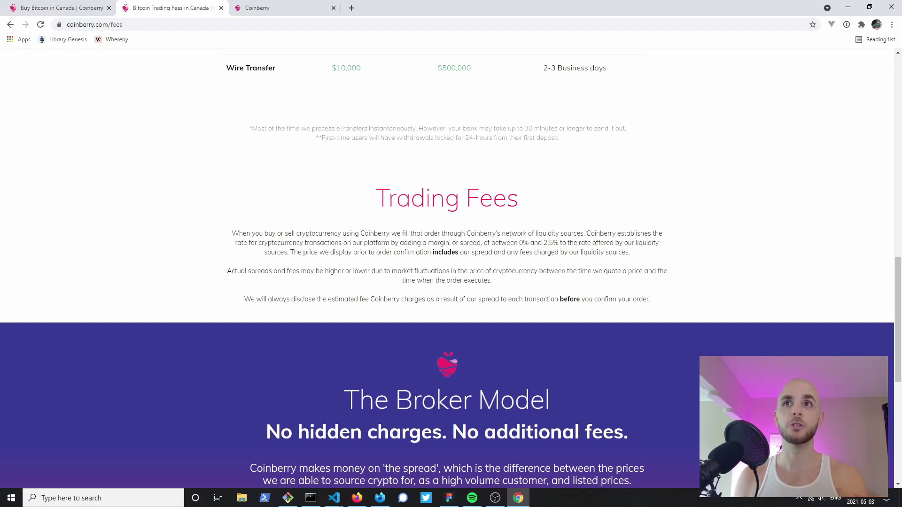
left_click_drag(558, 243, 519, 243)
left_click(519, 243)
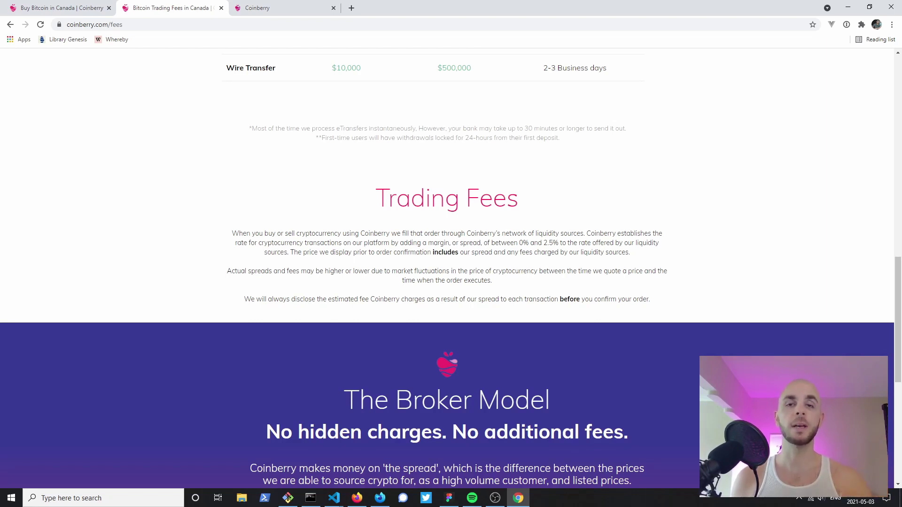
key("Home")
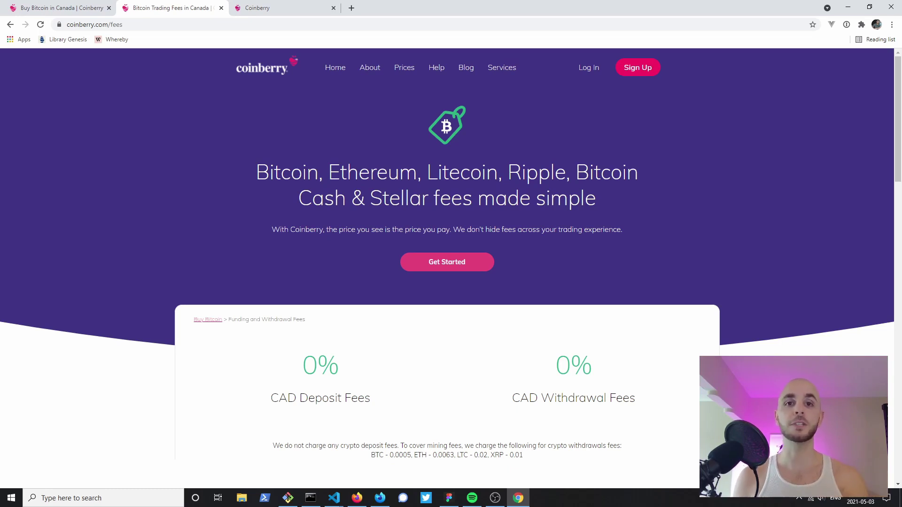
key("ctrl+Tab")
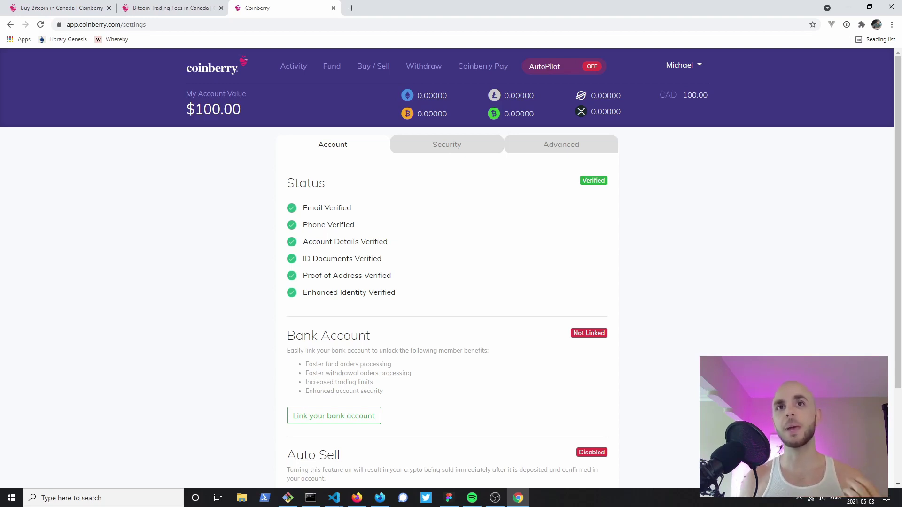
left_click(446, 145)
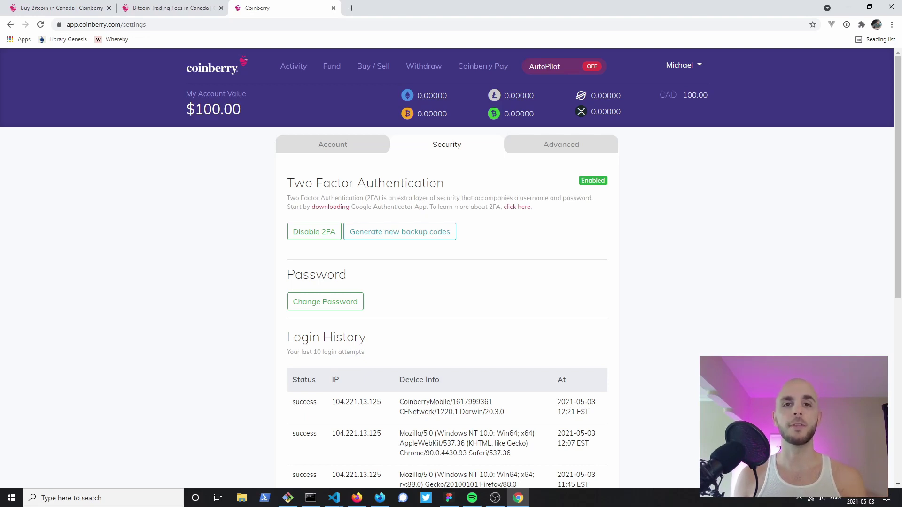
left_click(333, 145)
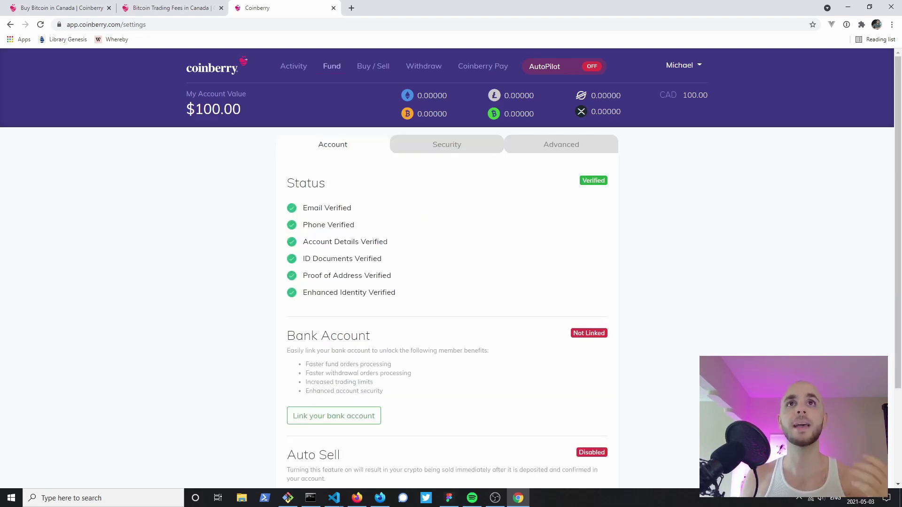
Step: Choose e-Transfer funding with Peace Hills Trust as the financial institution
left_click(331, 66)
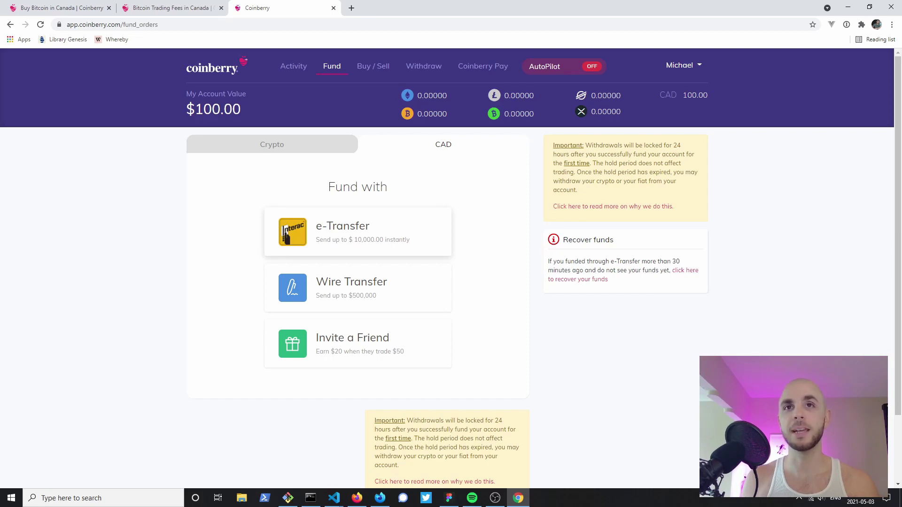
left_click(358, 232)
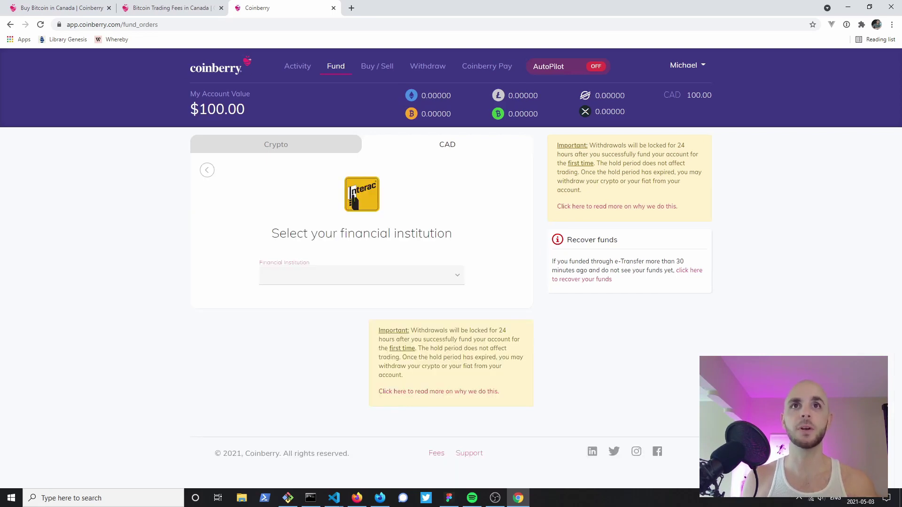
left_click(362, 276)
scroll(357, 131, "down", 1)
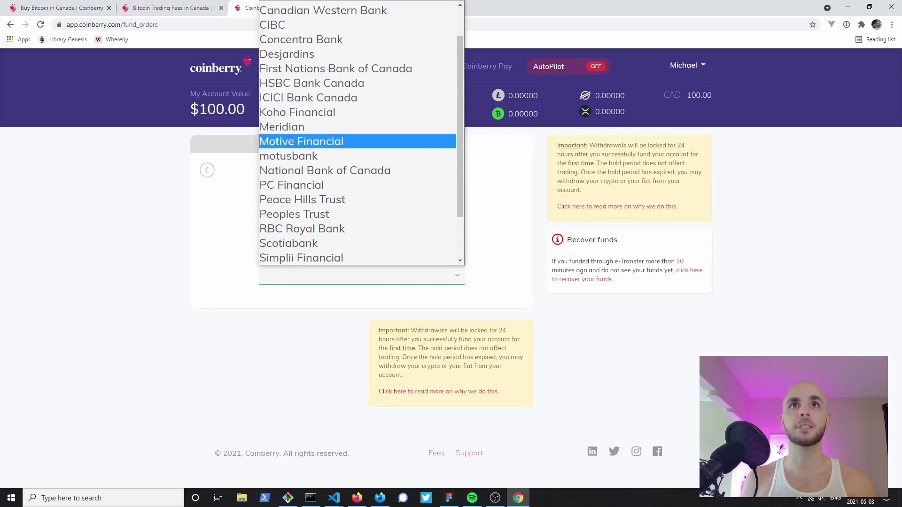
left_click(310, 200)
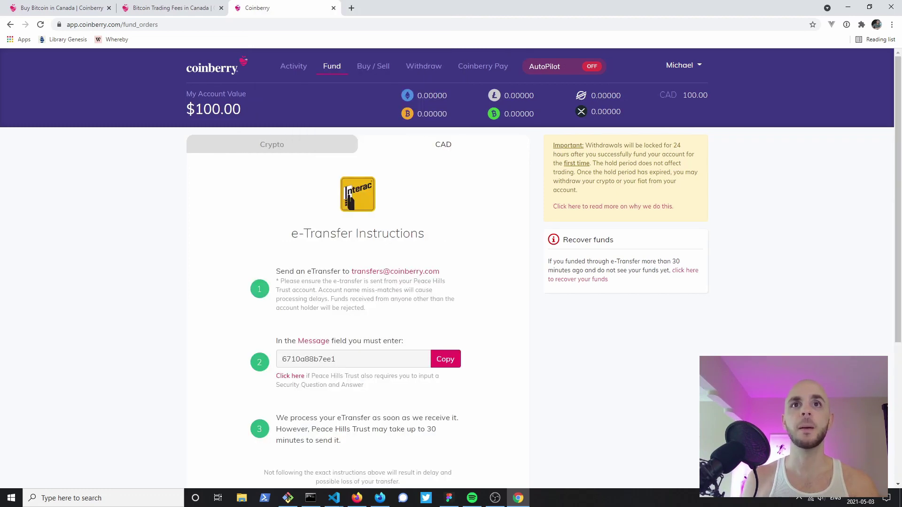
Step: Copy the e-Transfer message code, then switch to the Bitcoin crypto deposit view
left_click_drag(440, 272, 352, 272)
left_click(446, 359)
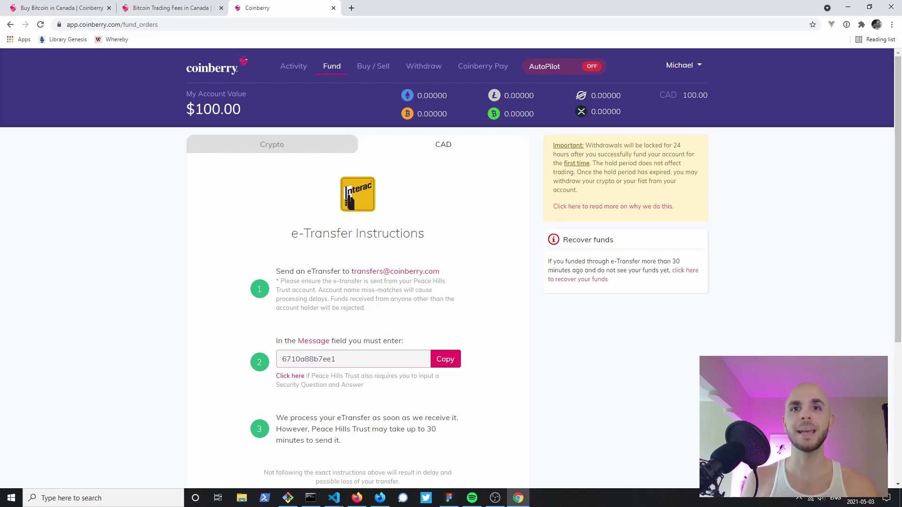
left_click_drag(340, 441, 319, 417)
left_click(319, 417)
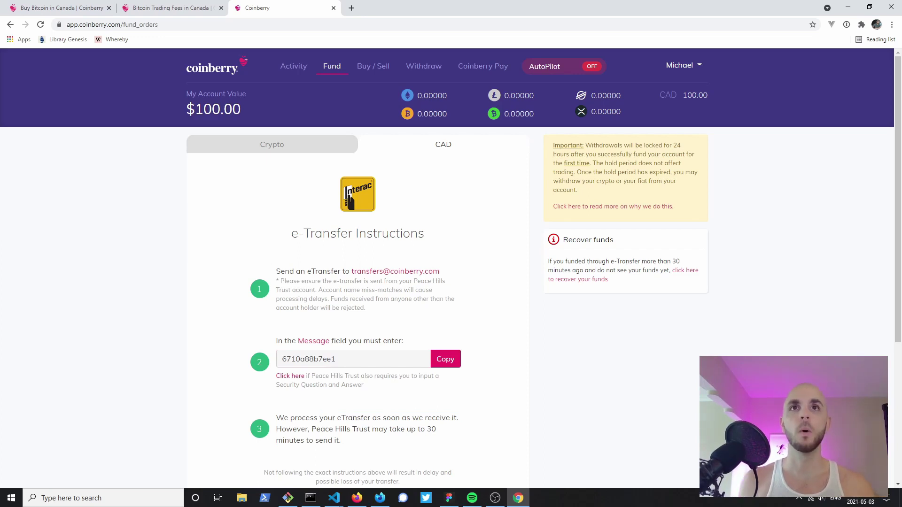
left_click(272, 144)
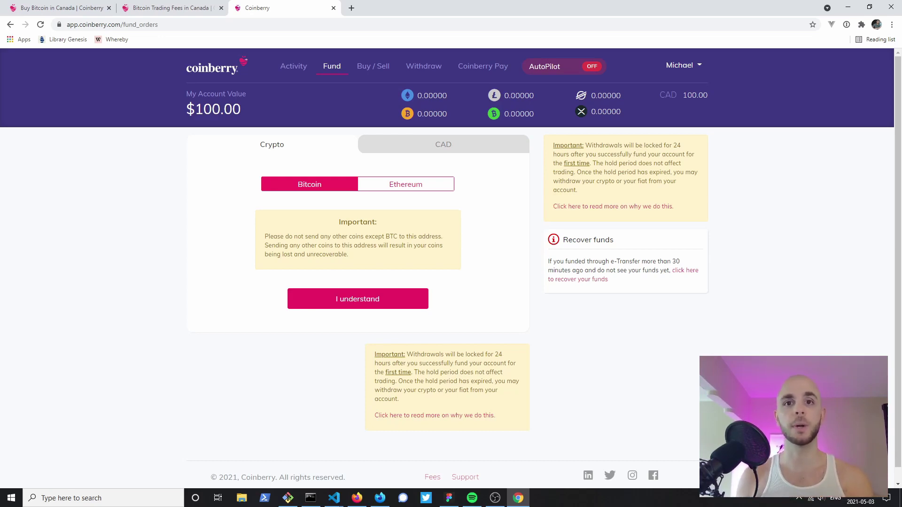
Step: Go to the Activity dashboard and scroll through the 1M price charts for Bitcoin, Ethereum and others
left_click(294, 65)
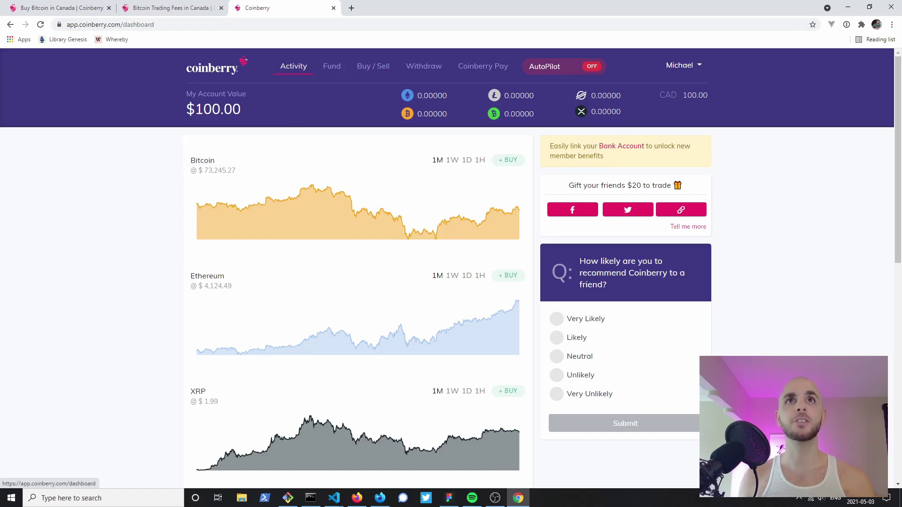
scroll(451, 267, "down", 3)
scroll(357, 263, "down", 4)
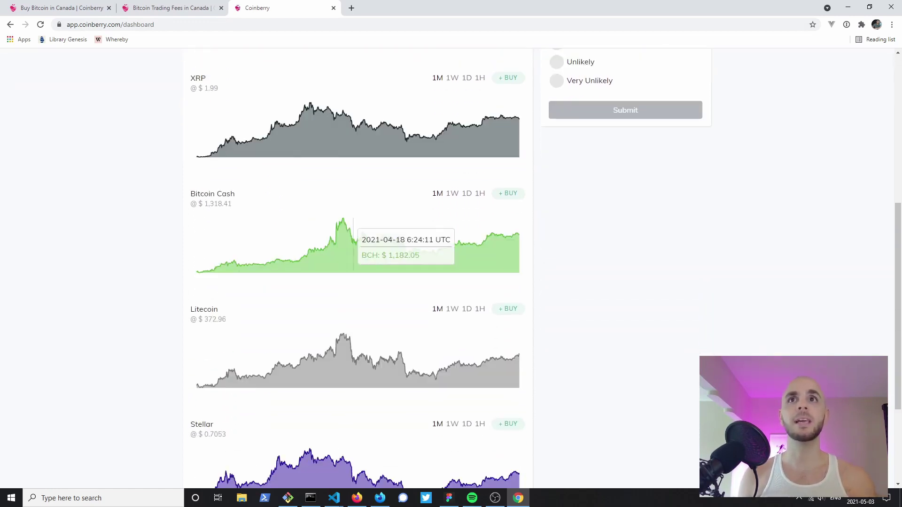
scroll(357, 267, "down", 2)
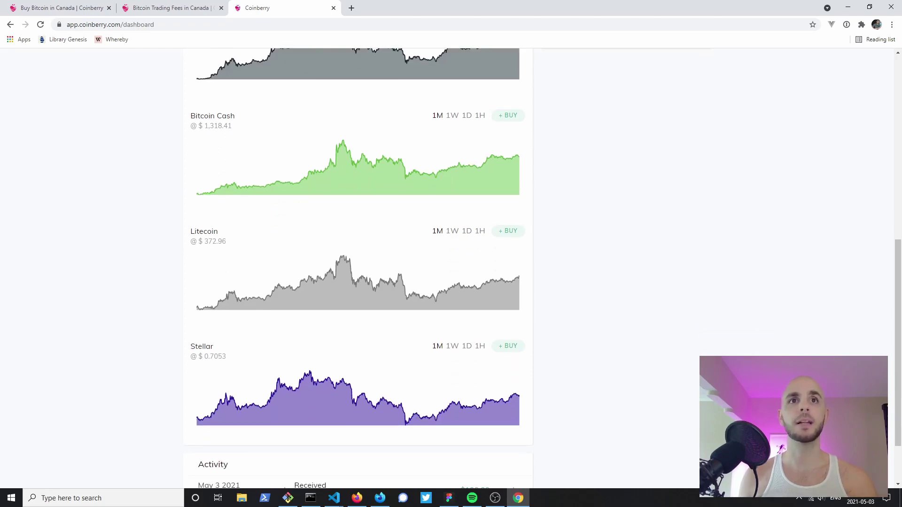
scroll(357, 329, "down", 2)
scroll(357, 329, "up", 9)
scroll(357, 282, "up", 2)
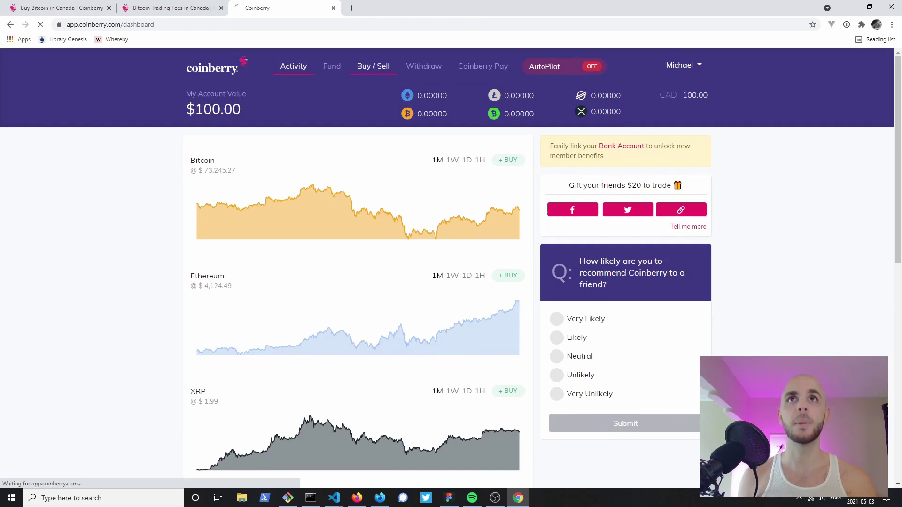
Step: On the buy/sell page, select Ethereum as the coin to buy
left_click(373, 66)
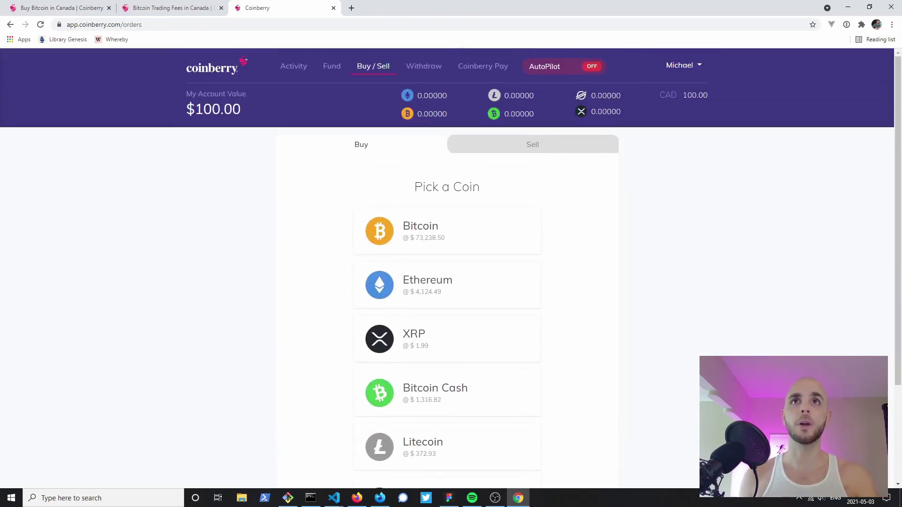
left_click(532, 144)
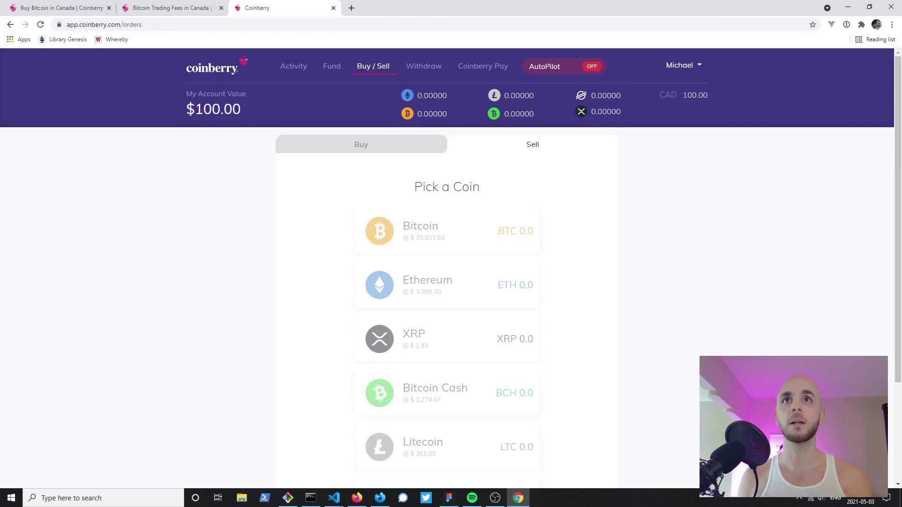
left_click(361, 144)
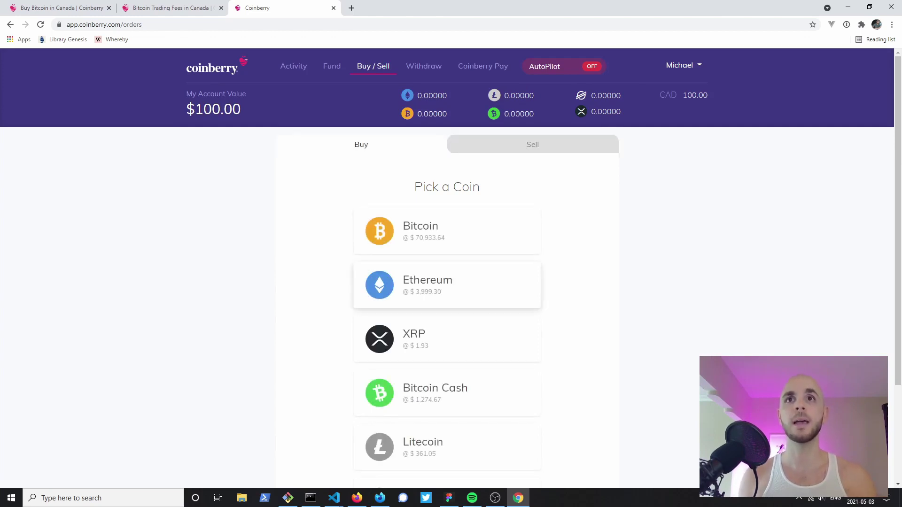
left_click(447, 285)
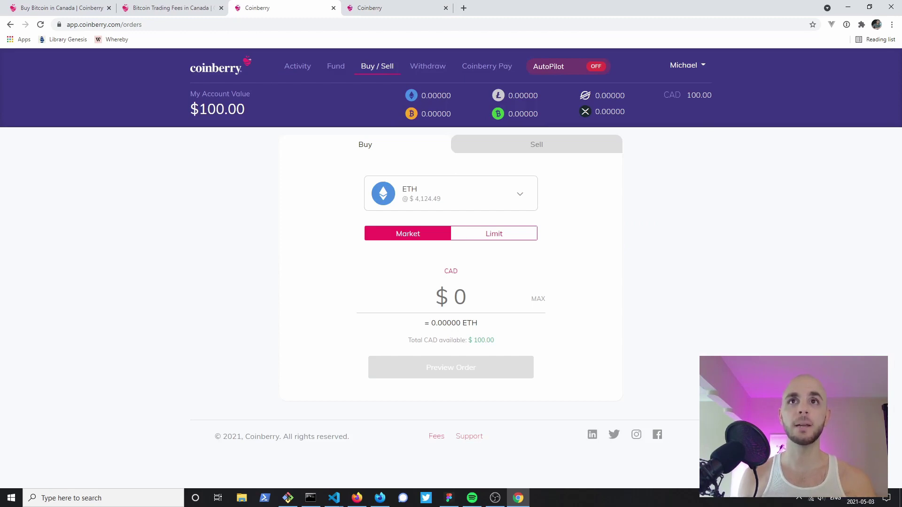
Step: Make it a market order for $50 CAD and preview the order
left_click(494, 233)
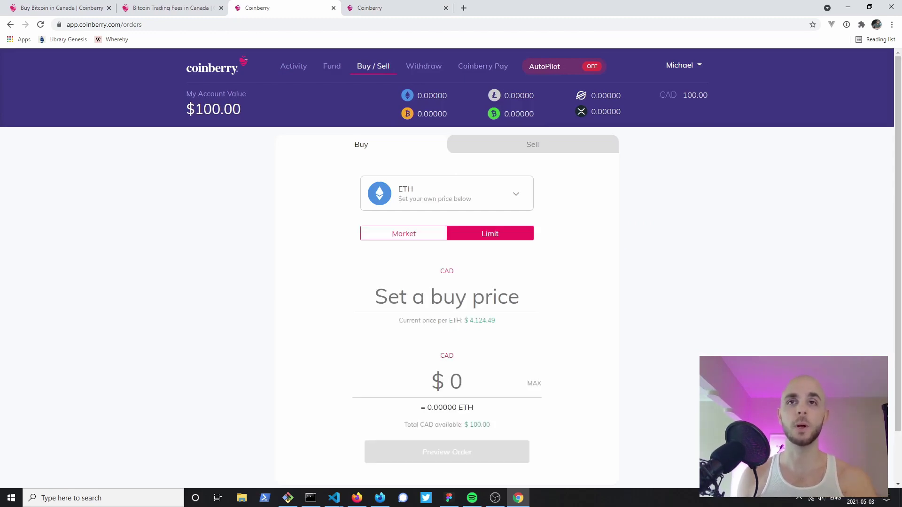
left_click(403, 234)
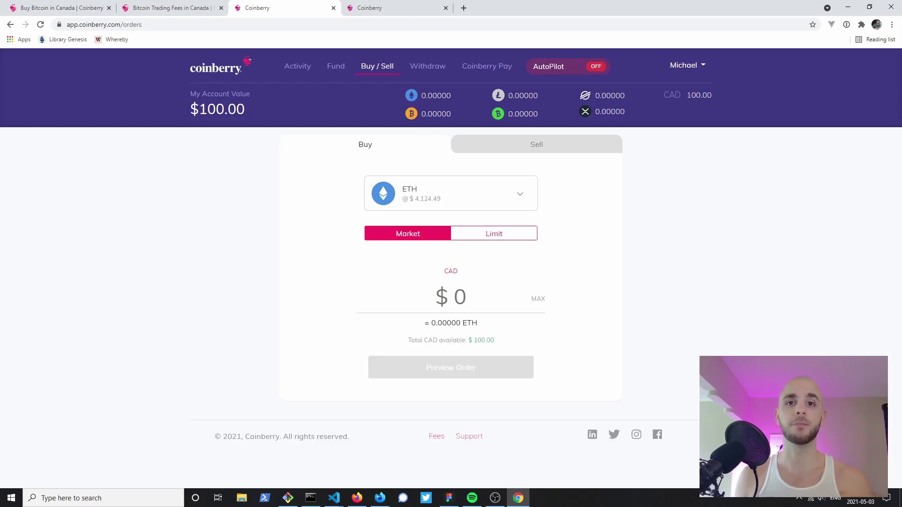
left_click(452, 296)
type("50")
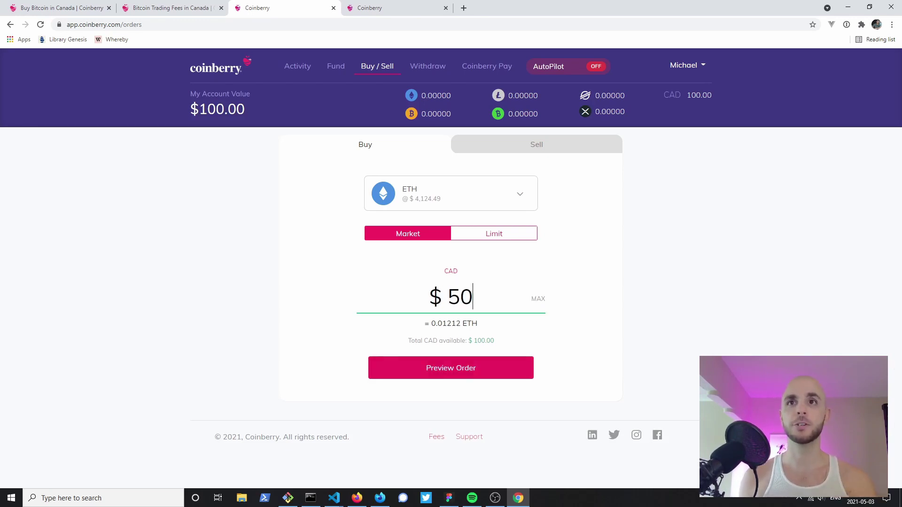
left_click(451, 368)
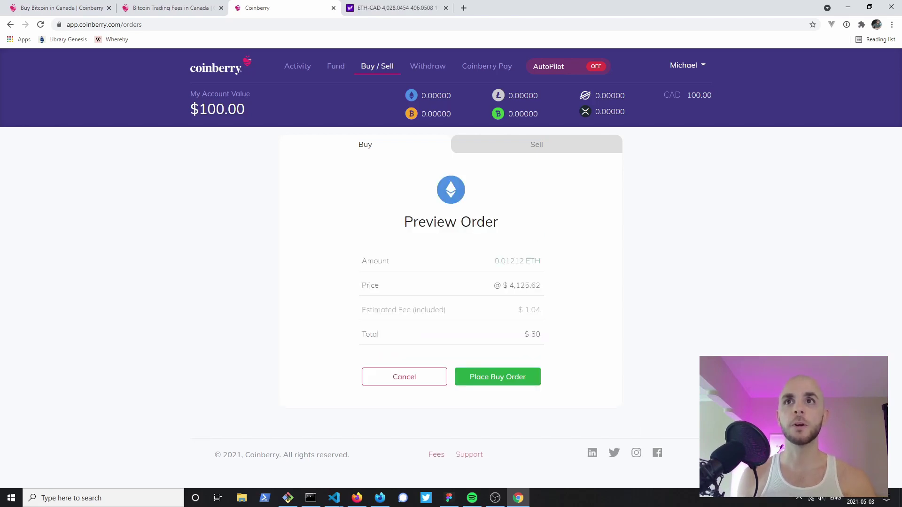
left_click_drag(541, 261, 494, 260)
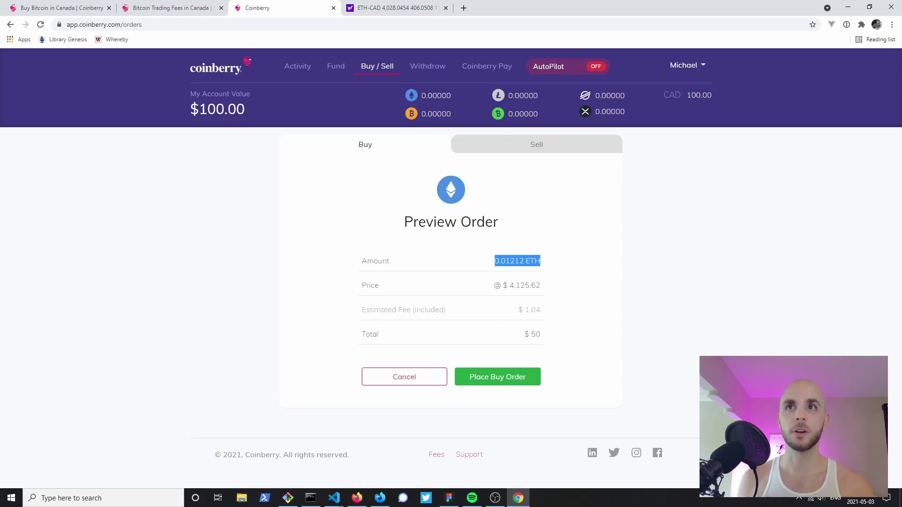
left_click_drag(541, 310, 518, 309)
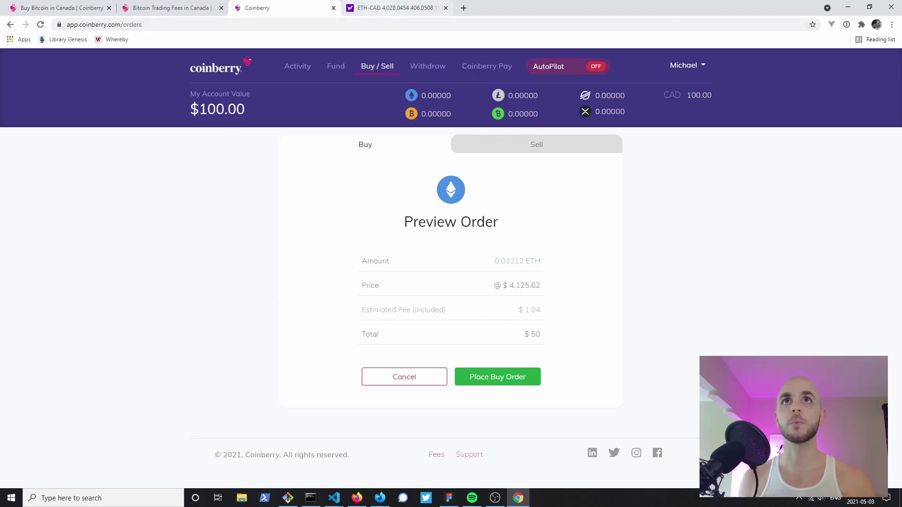
left_click(394, 8)
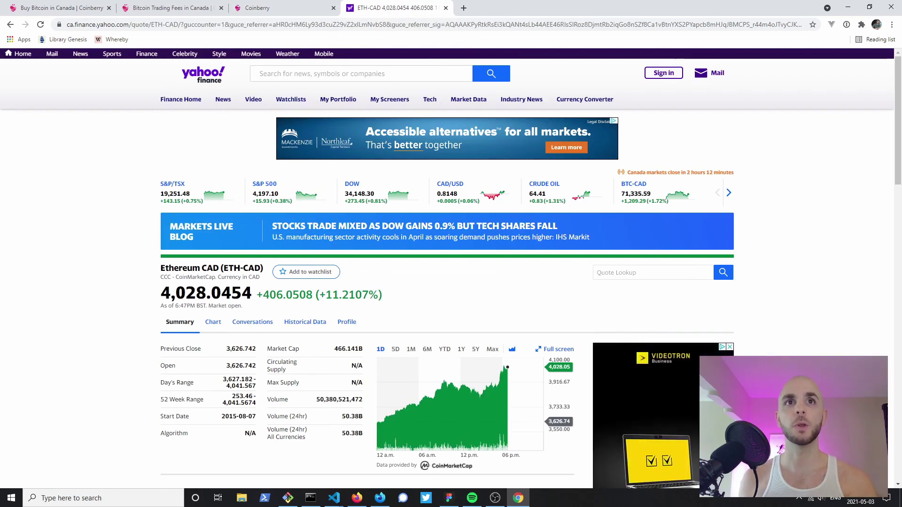
key("ctrl+shift+Tab")
left_click_drag(541, 285, 503, 285)
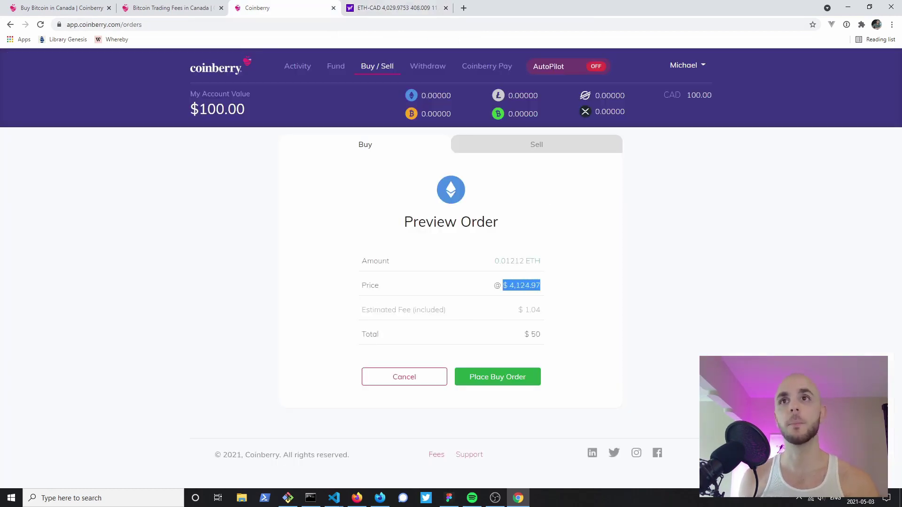
Step: Place the $50 ETH buy order and review the confirmation of 0.01212 ETH at $4,125.62
left_click(498, 377)
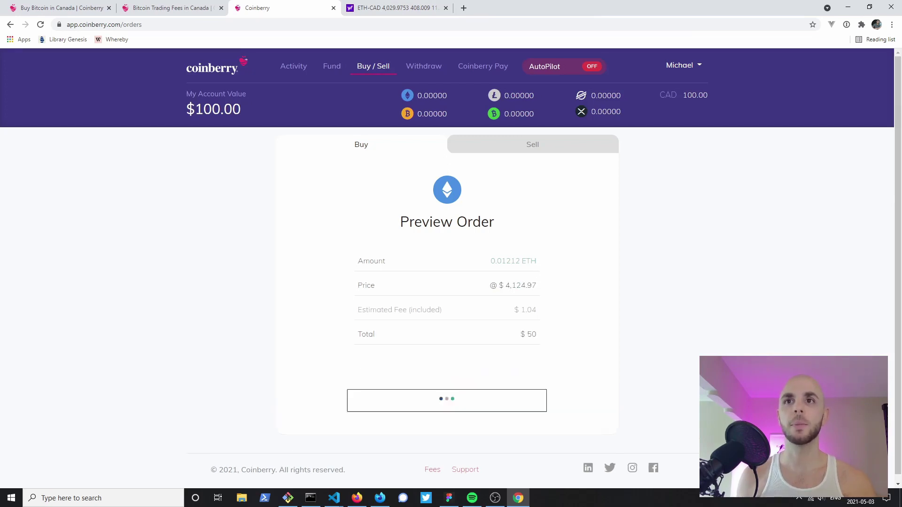
scroll(451, 266, "down", 1)
scroll(450, 267, "down", 2)
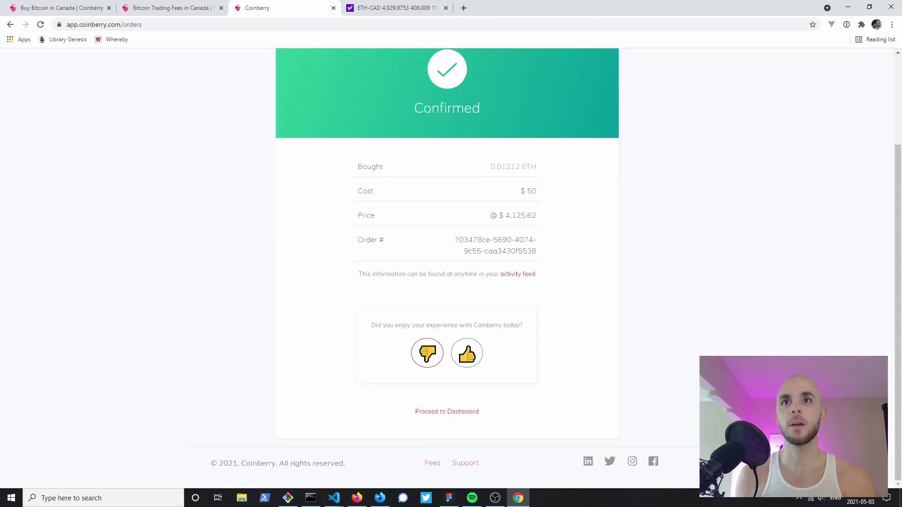
scroll(451, 266, "up", 3)
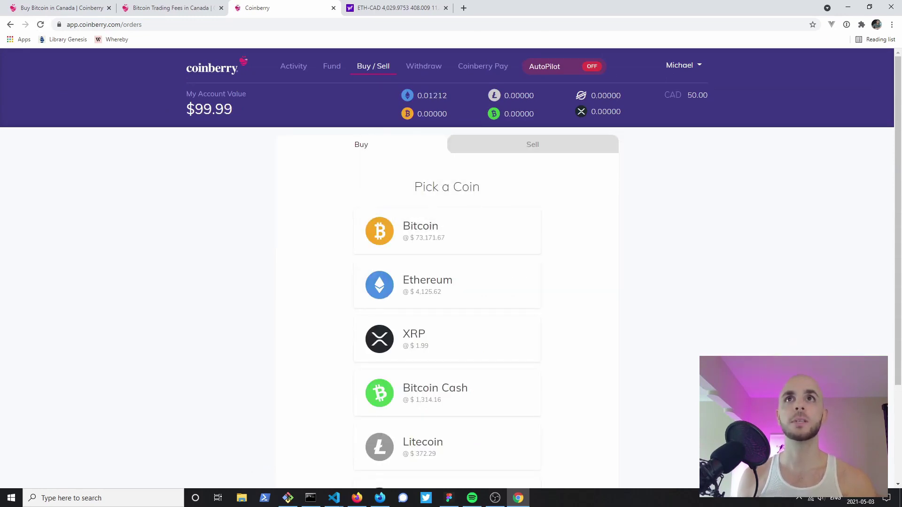
mouse_move(425, 95)
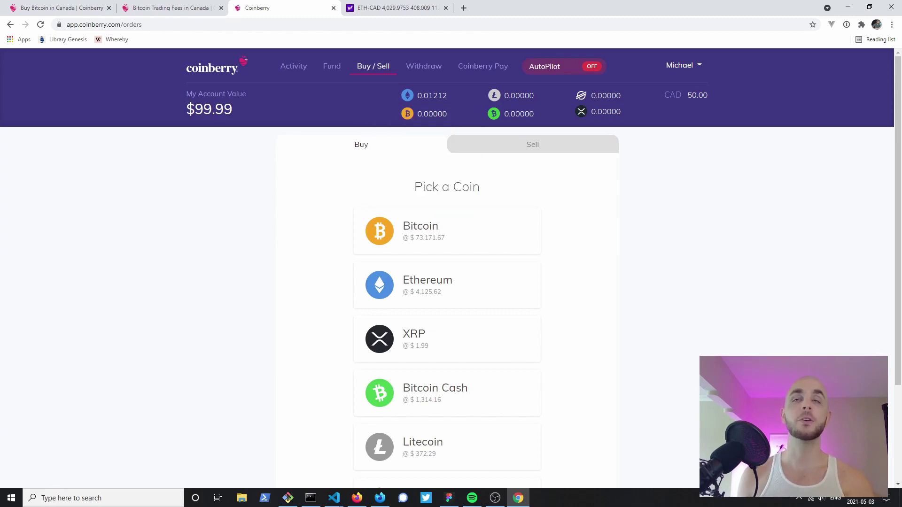
Step: Go to the Withdraw page, view the CAD options, then return to the crypto coin list
left_click(423, 66)
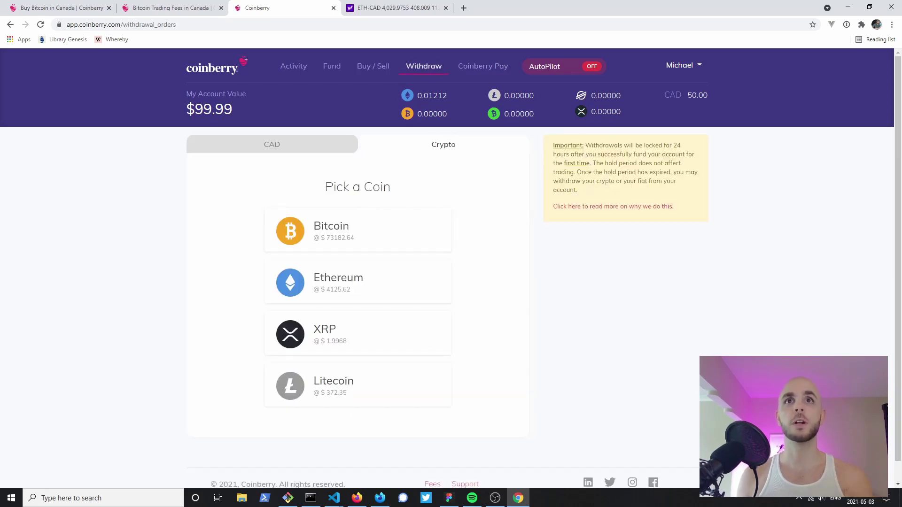
left_click(272, 144)
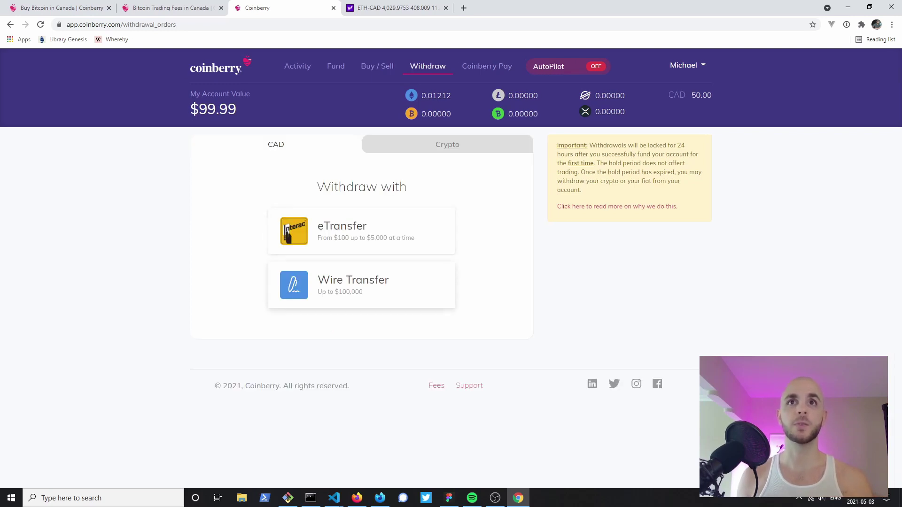
left_click(447, 145)
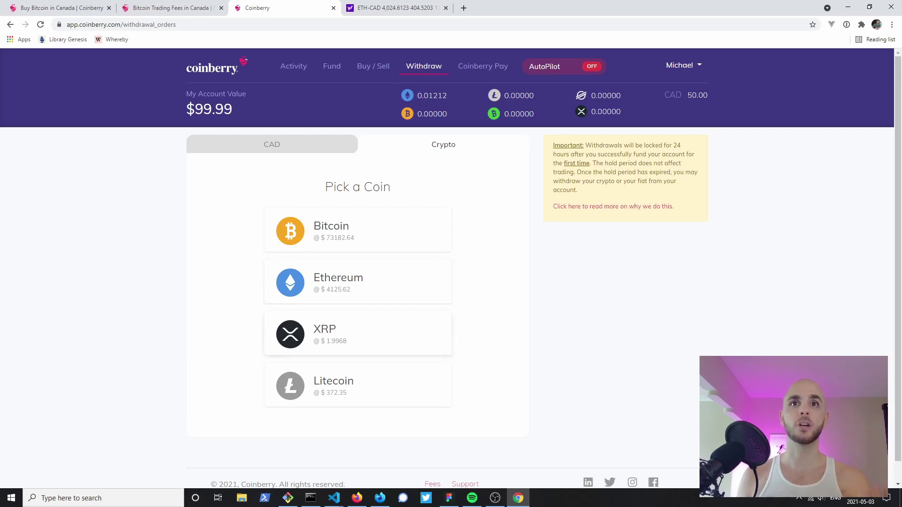
scroll(357, 350, "down", 1)
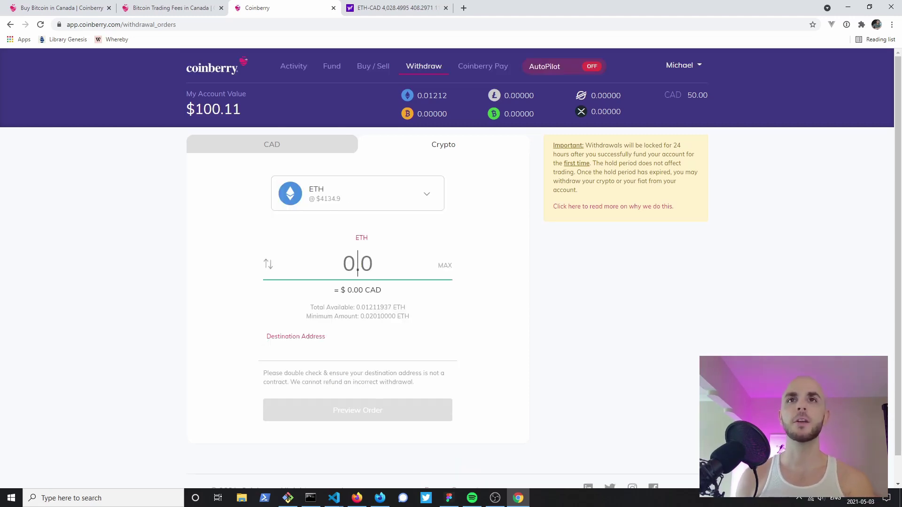
Step: Enter 500 as the ETH amount, then use MAX to withdraw the full 0.01211937 ETH
type("500")
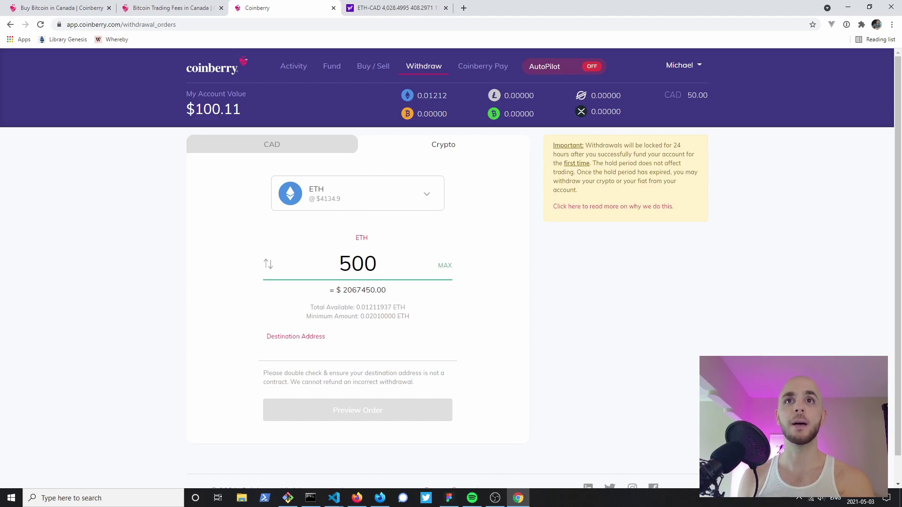
left_click(445, 265)
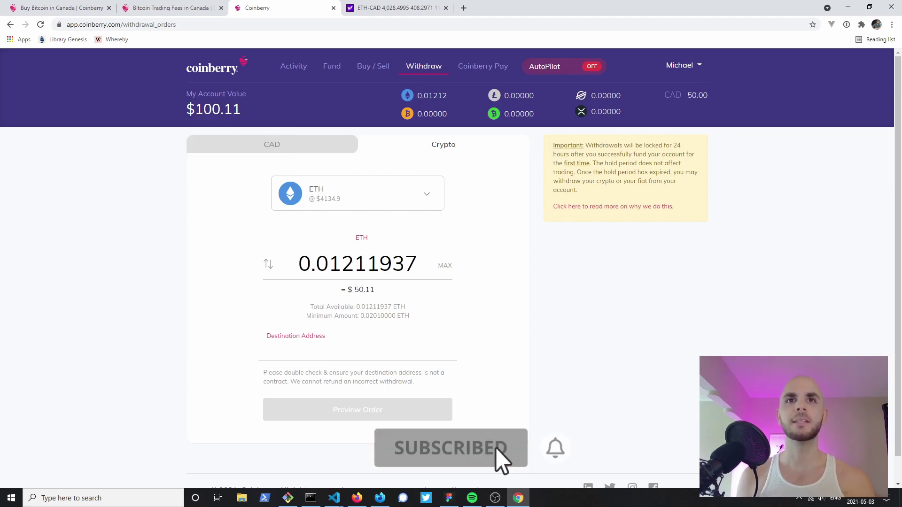
left_click(329, 353)
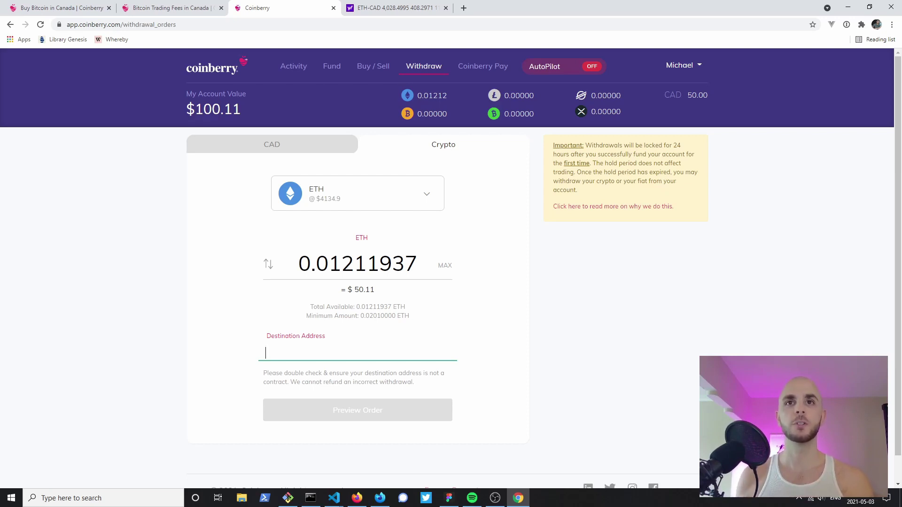
Step: Paste the destination ETH wallet address, trigger the invalid-address warning, then re-paste the full address
key("ctrl+v")
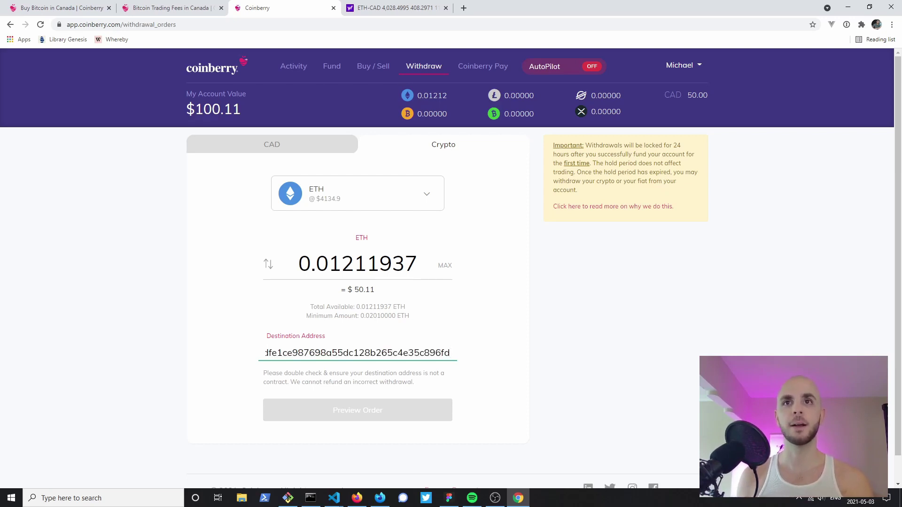
left_click_drag(364, 352, 266, 353)
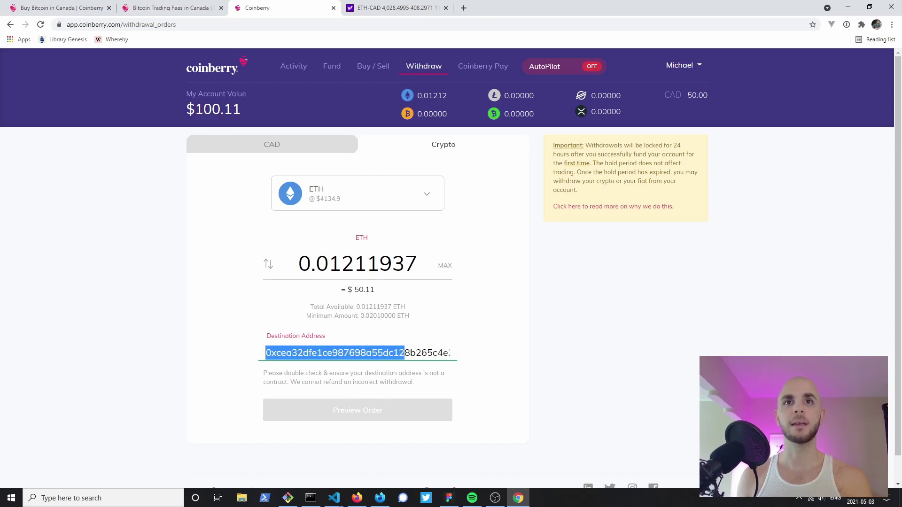
key("BackSpace")
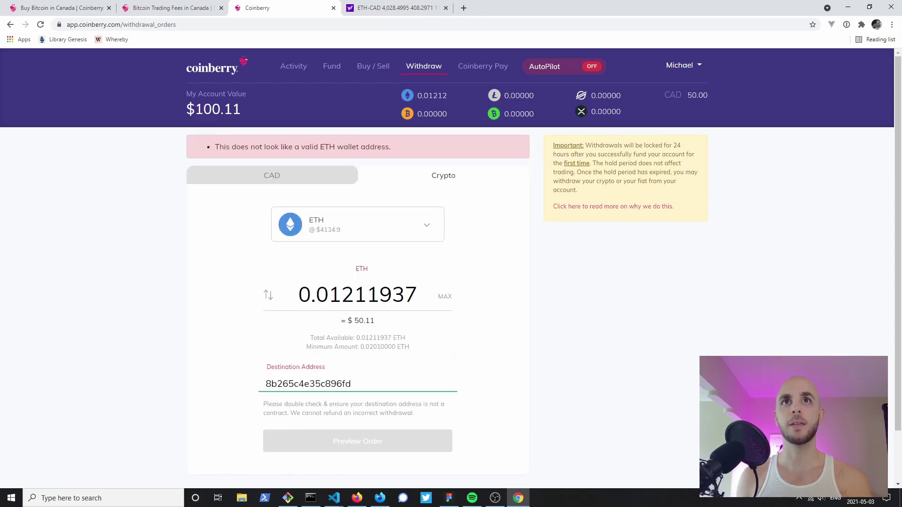
key("ctrl+a")
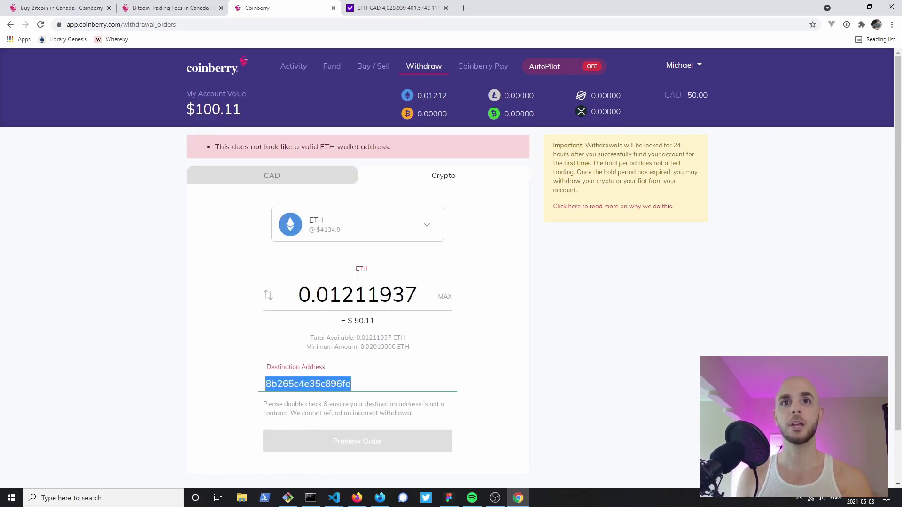
type("0xcea32dfe1ce987698a55dc128b265c4e35c896fd")
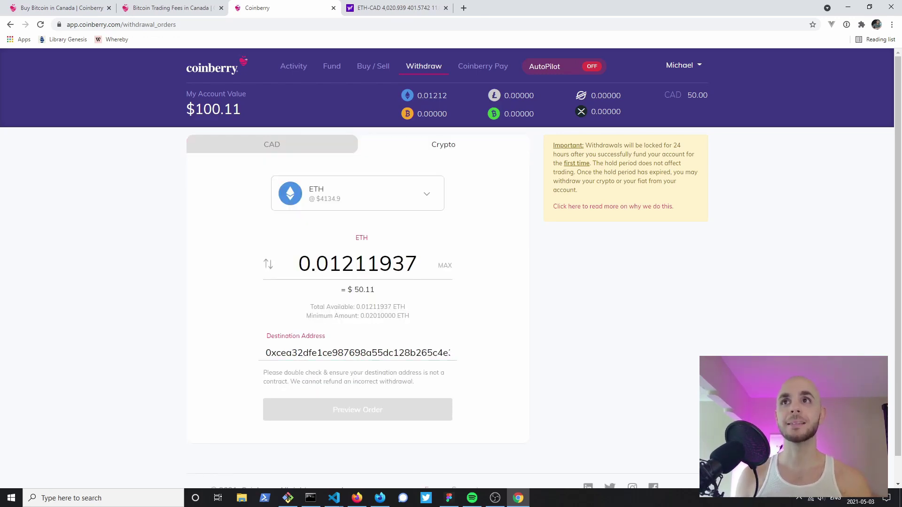
left_click_drag(578, 190, 553, 145)
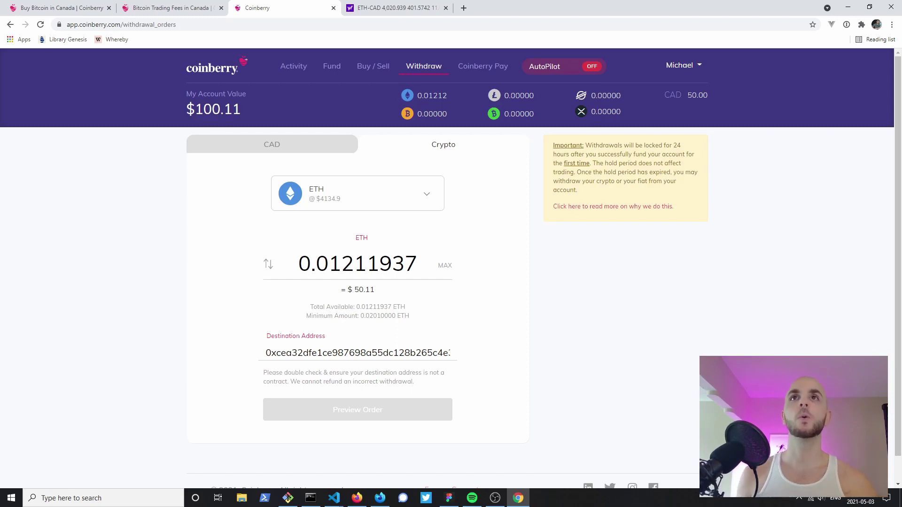
left_click(483, 67)
scroll(451, 263, "down", 2)
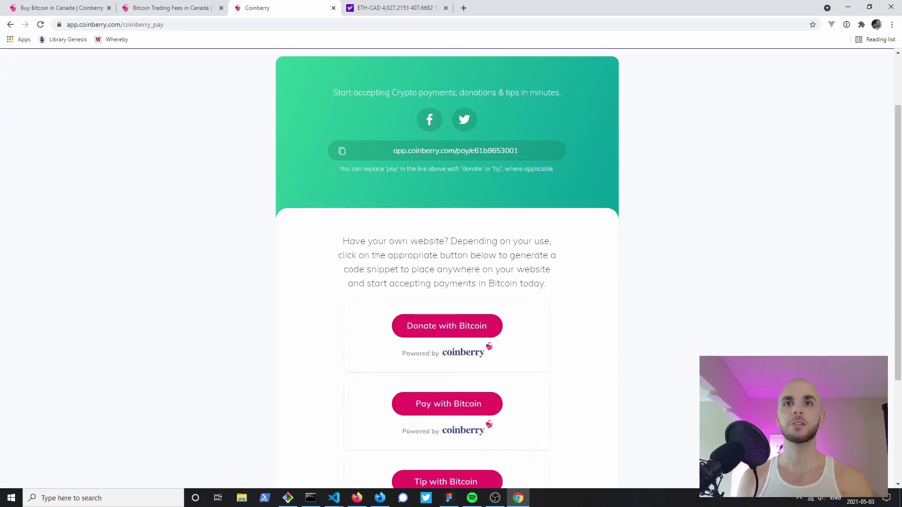
scroll(450, 263, "down", 3)
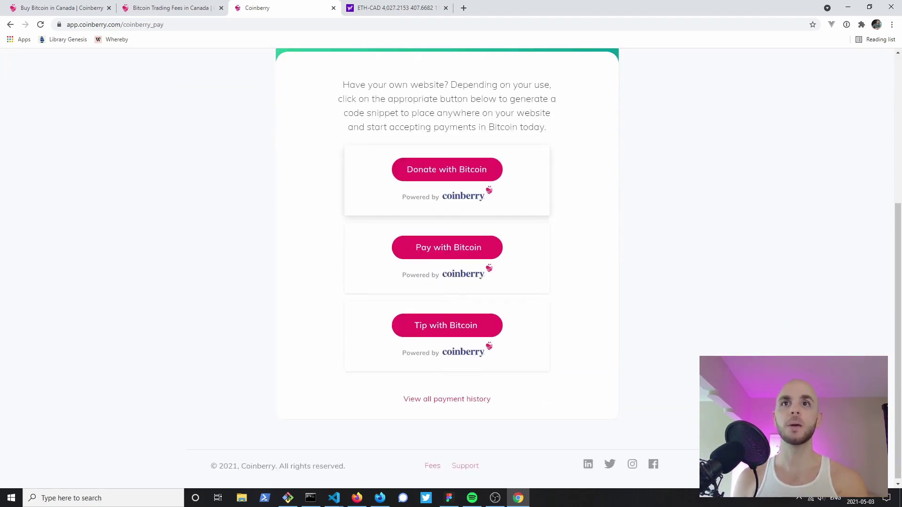
scroll(446, 329, "up", 5)
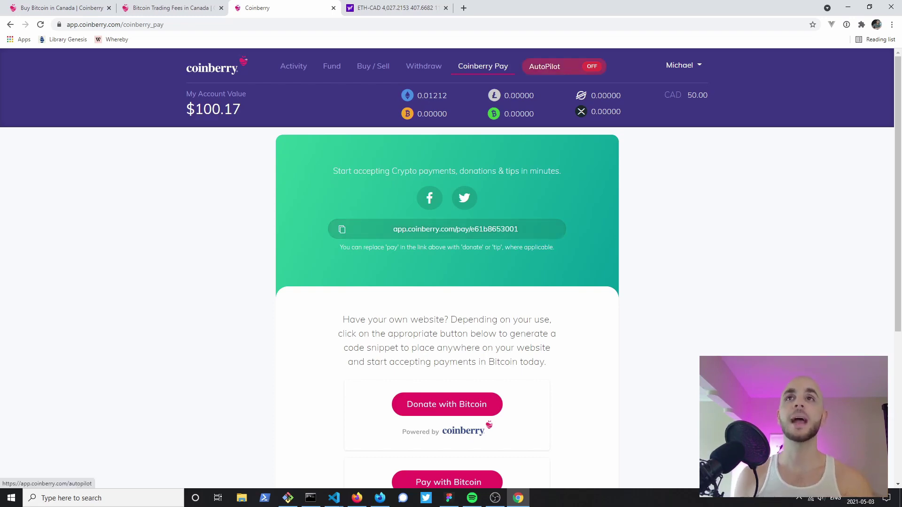
Step: Go to the AutoPilot page and scroll down to its Get Started button
left_click(545, 66)
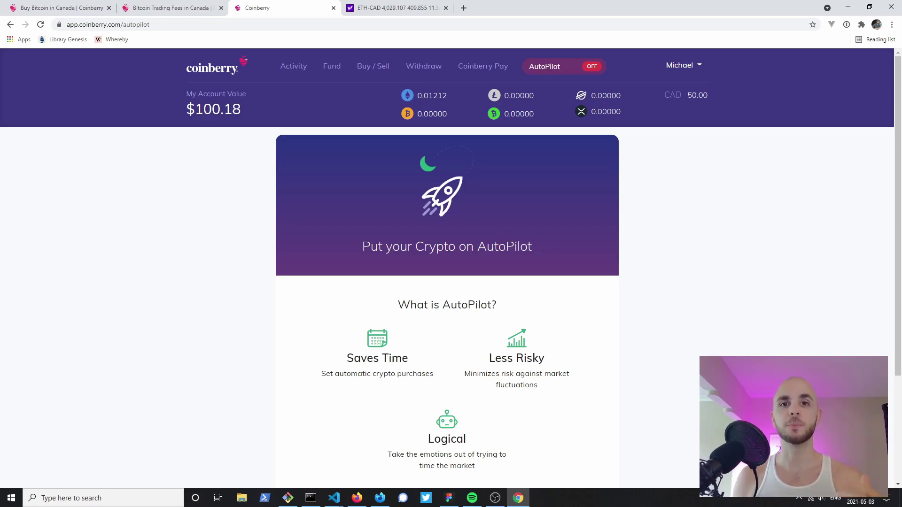
scroll(447, 263, "down", 3)
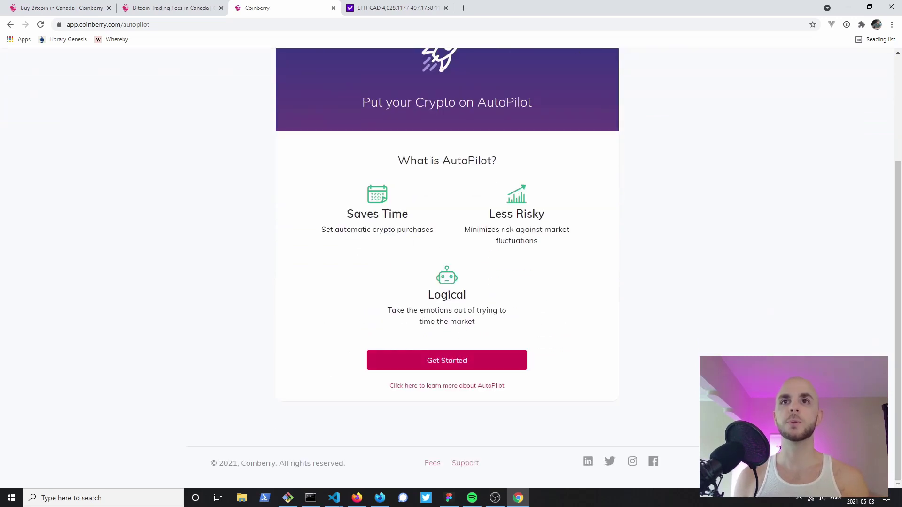
Step: Start an Ethereum AutoPilot plan, comparing Weekly, Biweekly and Monthly before settling on Daily
left_click(446, 360)
scroll(447, 263, "up", 3)
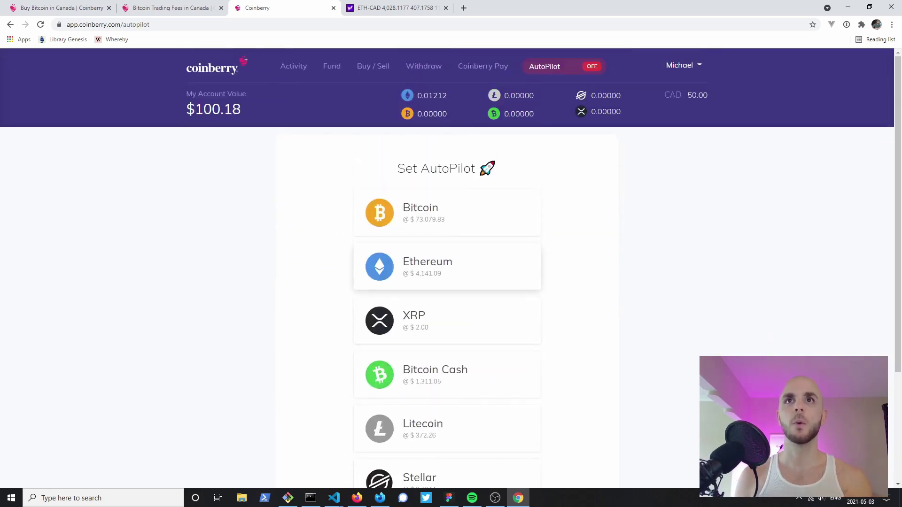
left_click(446, 265)
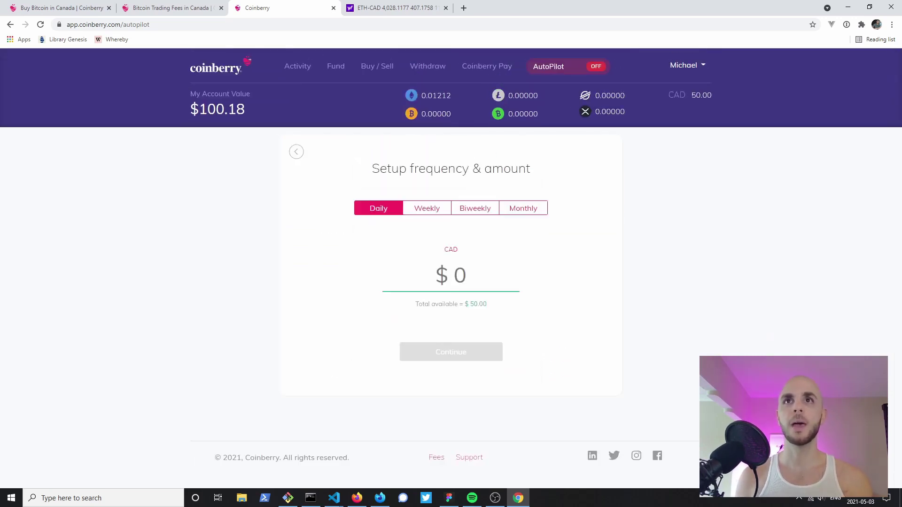
left_click(427, 208)
left_click(475, 208)
left_click(523, 208)
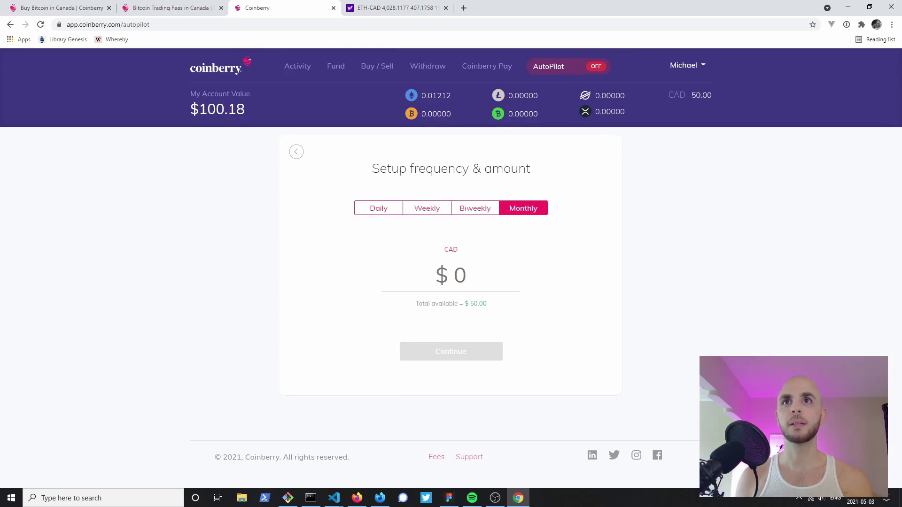
left_click(379, 208)
Step: Enter a $1 daily amount against the $50.00 balance and preview the AutoPilot details
left_click_drag(487, 303, 415, 303)
left_click(451, 275)
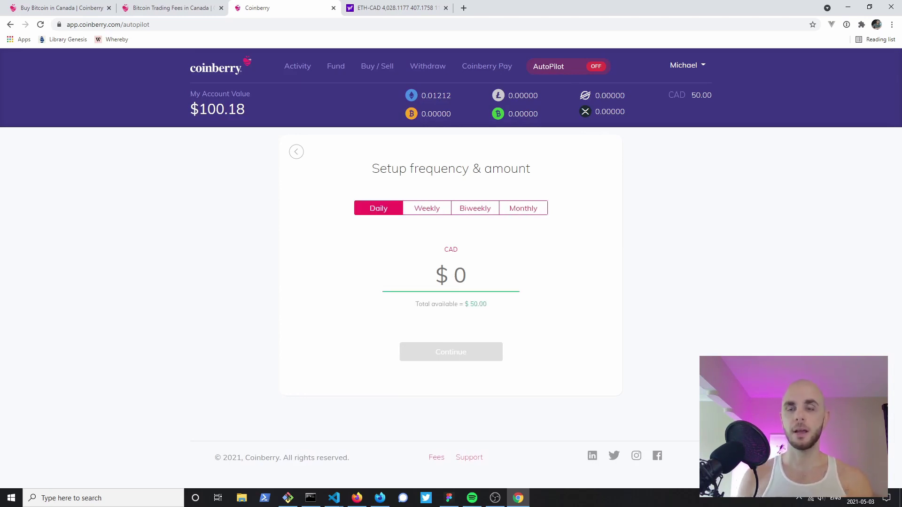
type("1")
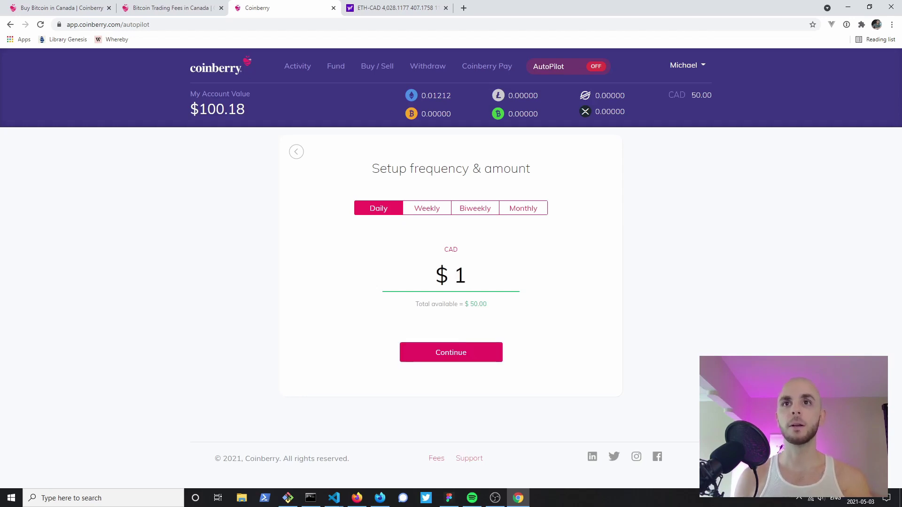
key("Return")
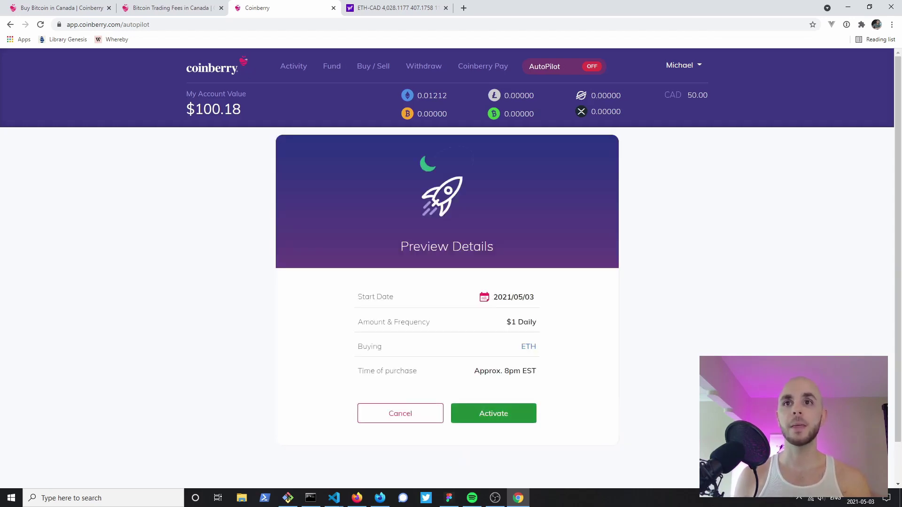
left_click_drag(537, 322, 507, 322)
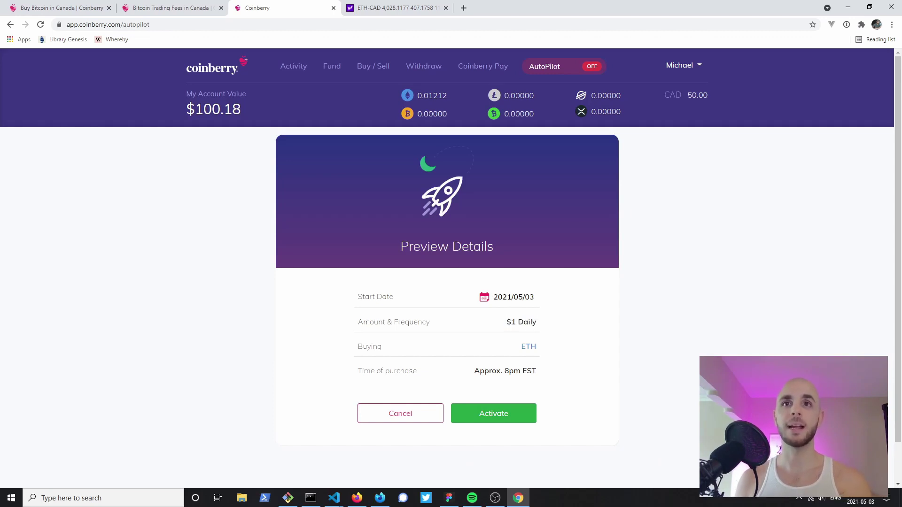
Step: Cancel the AutoPilot plan without activating it and go to the Invite Friends referrals page
left_click(400, 413)
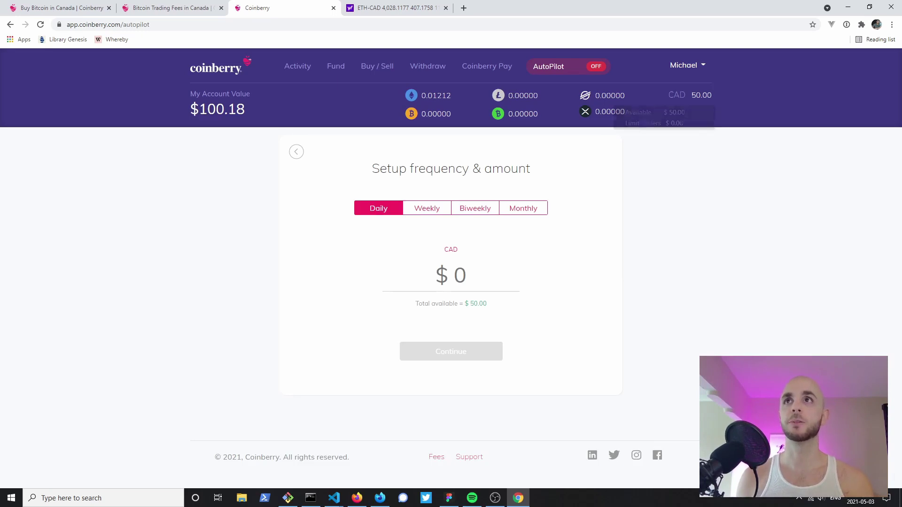
left_click(687, 64)
left_click(653, 84)
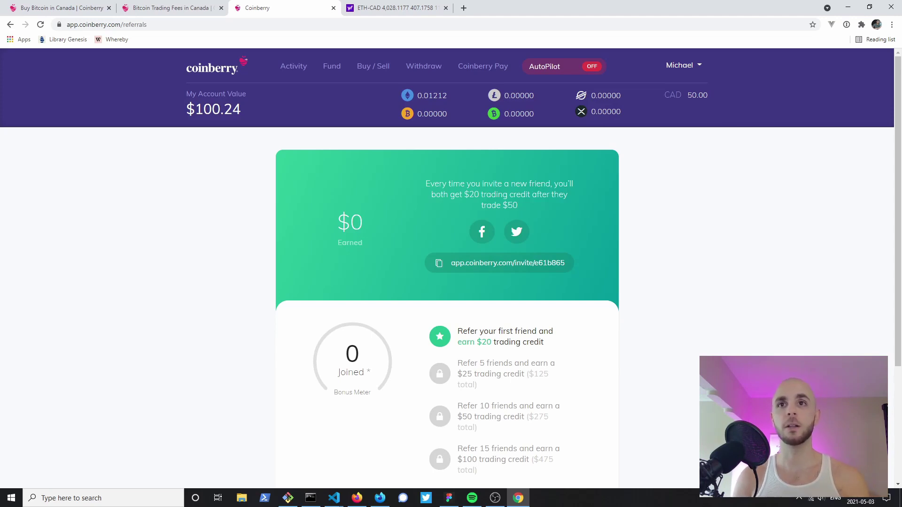
scroll(447, 268, "down", 2)
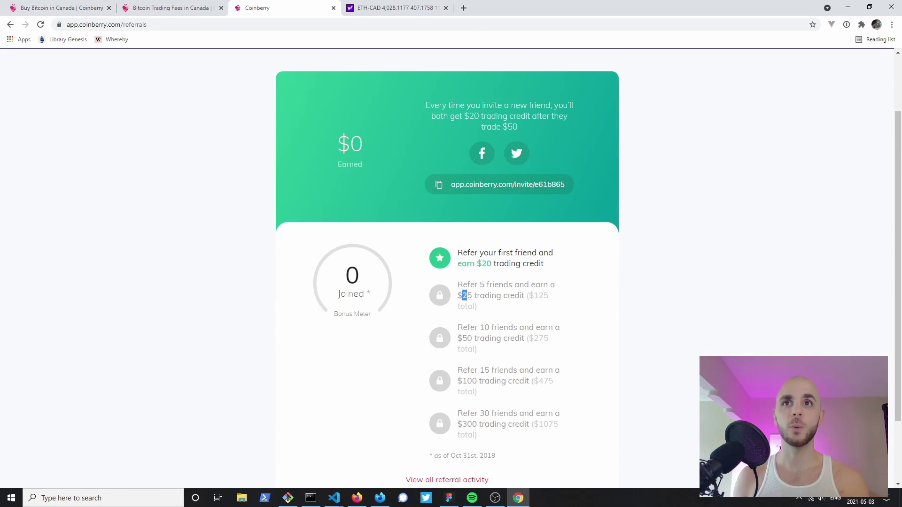
double_click(467, 296)
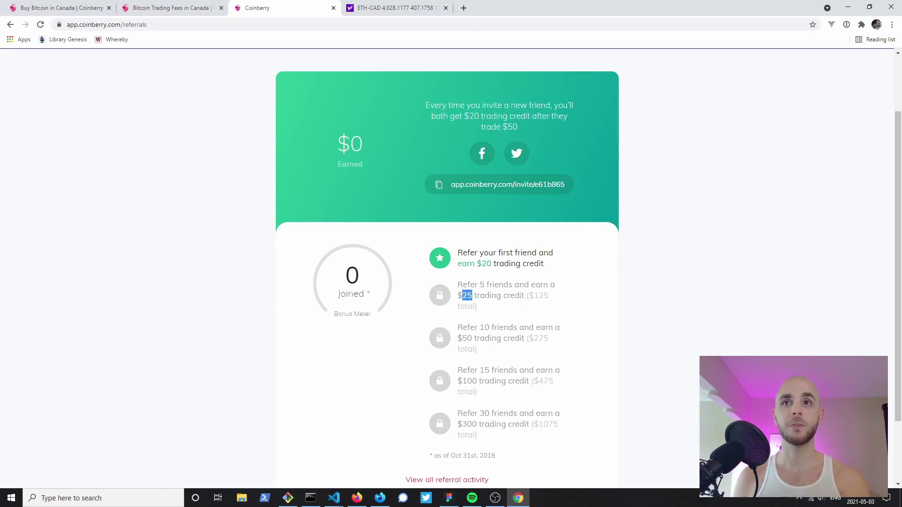
left_click_drag(457, 338, 472, 338)
left_click_drag(484, 370, 491, 370)
left_click(491, 370)
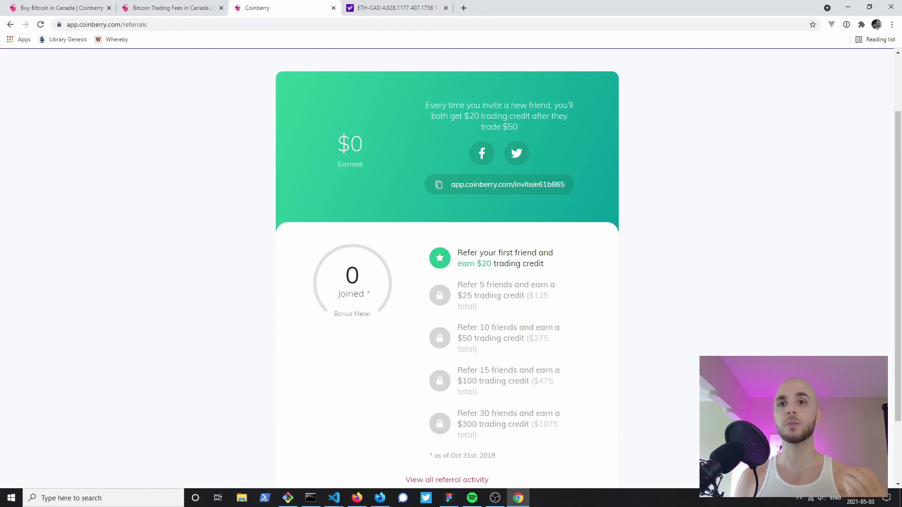
scroll(446, 267, "down", 2)
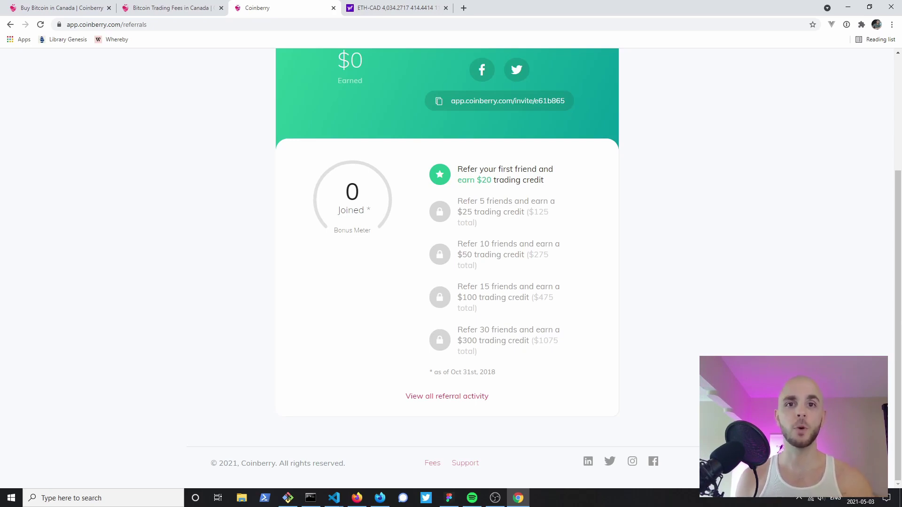
scroll(446, 268, "up", 4)
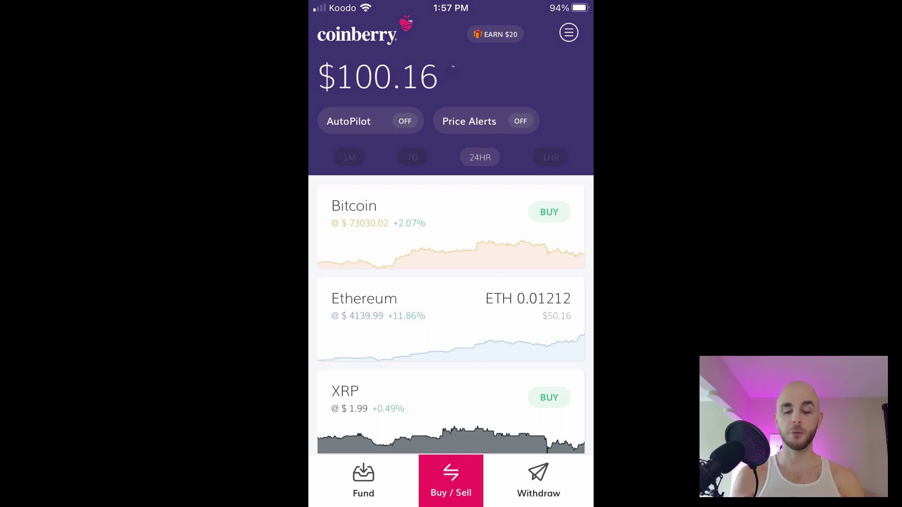
Step: Open the Fund screen to view the funding options
left_click(363, 480)
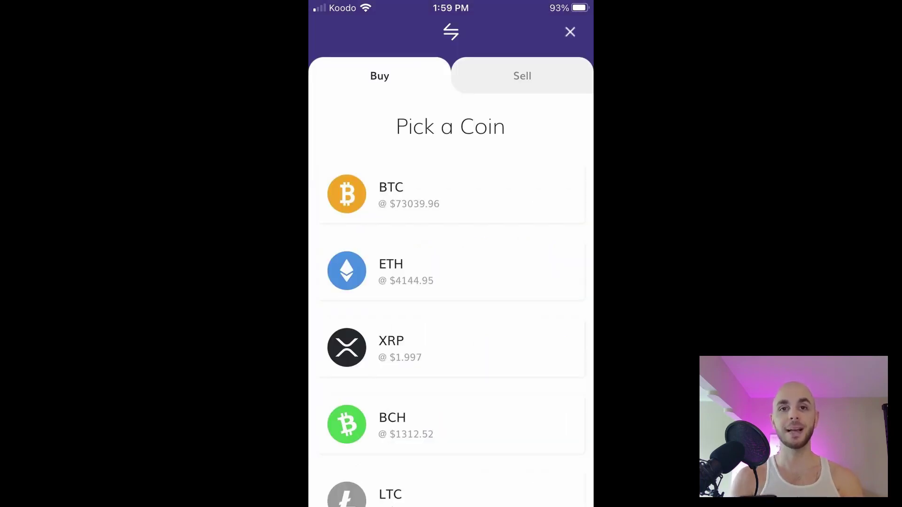
Step: Set up a 50 CAD market buy of ETH, briefly trying the Limit order type
left_click(391, 271)
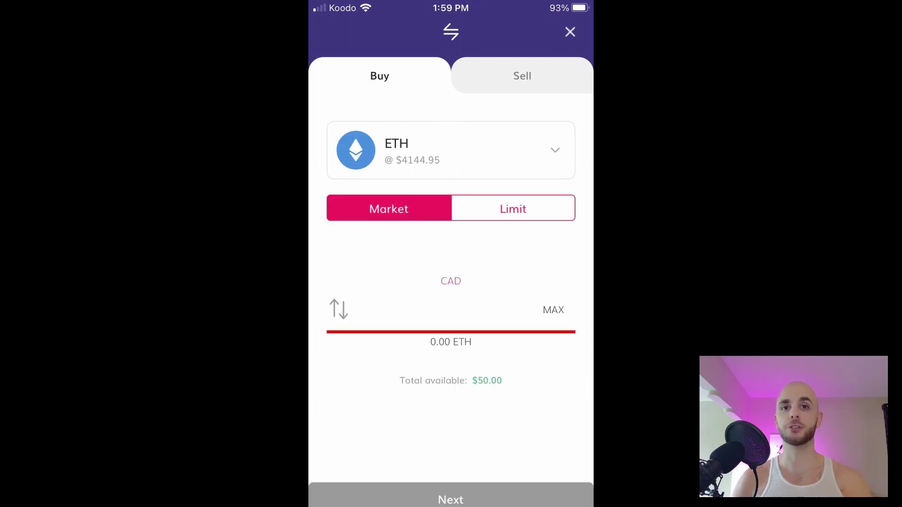
left_click(513, 209)
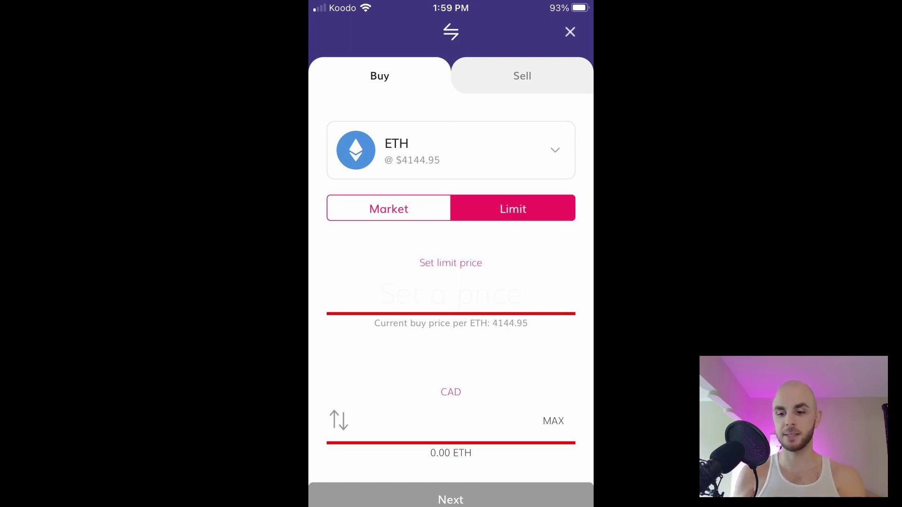
left_click(388, 208)
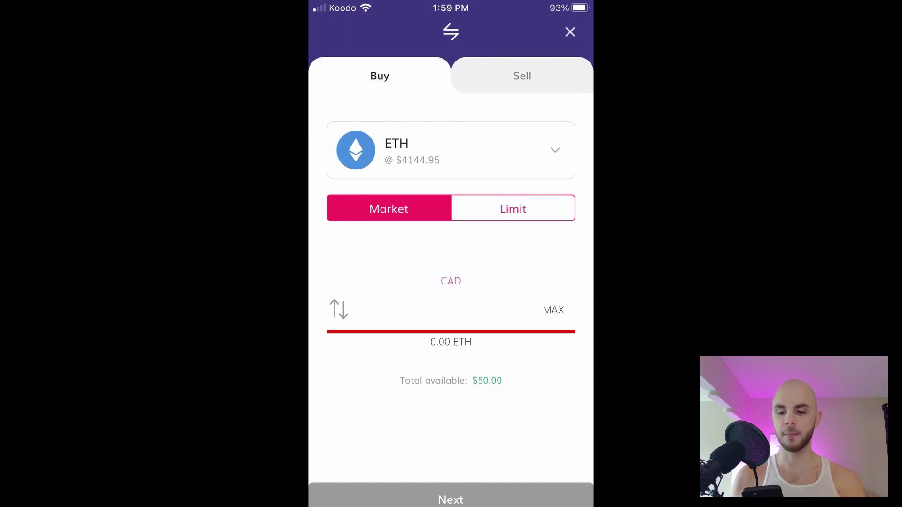
left_click(451, 310)
type("50")
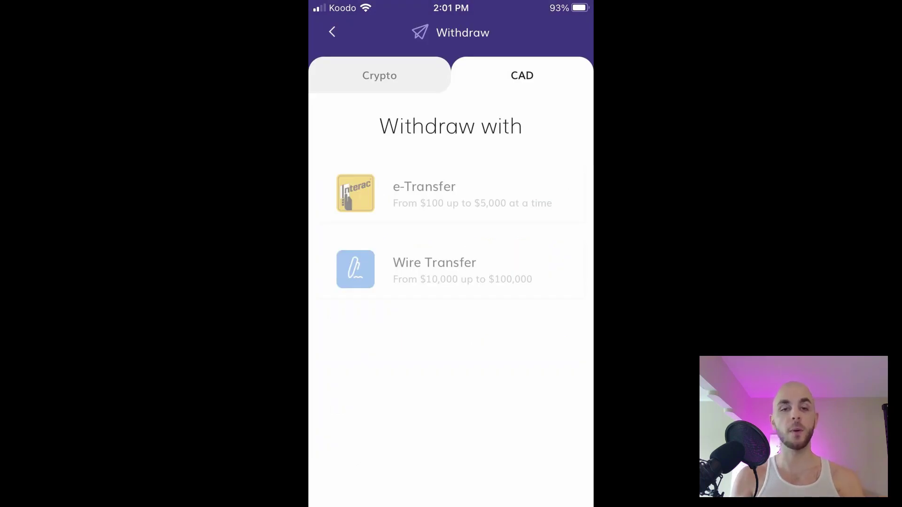
Step: On the Crypto tab, choose ETH and fill the full 0.0241893 ETH balance with MAX
left_click(379, 76)
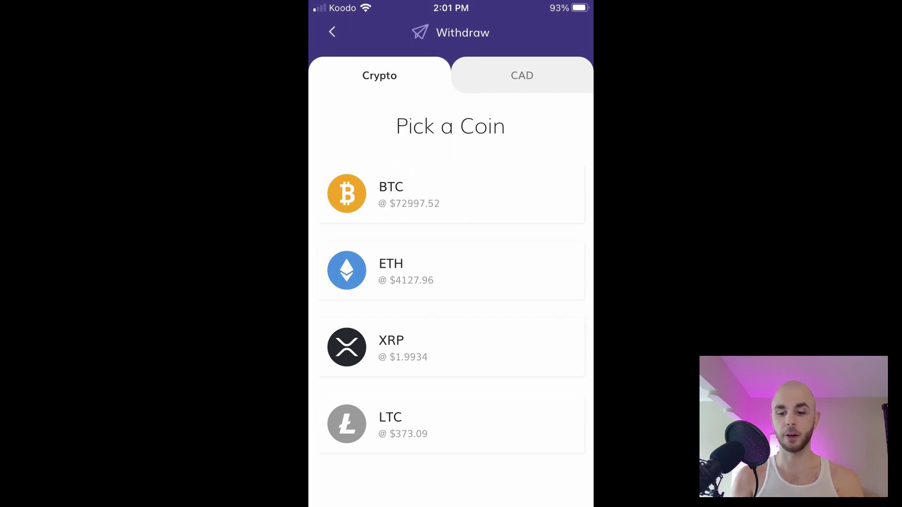
left_click(451, 271)
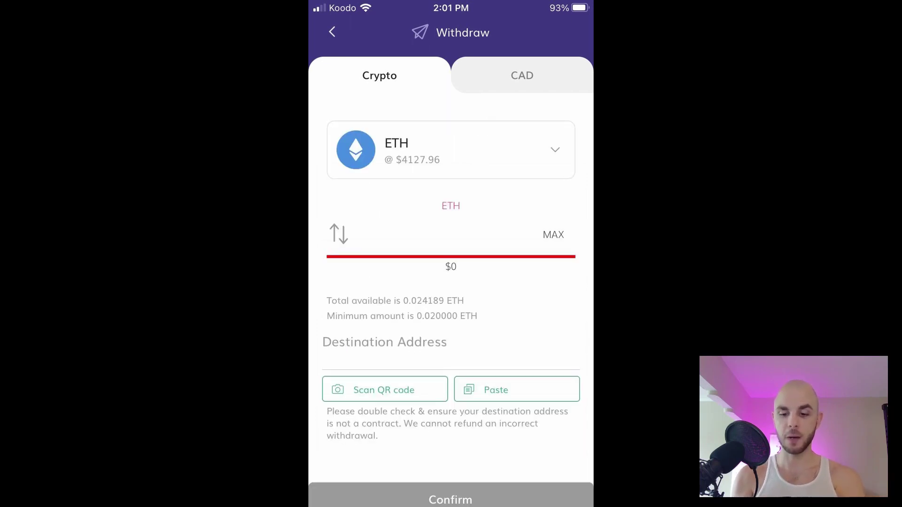
left_click(554, 235)
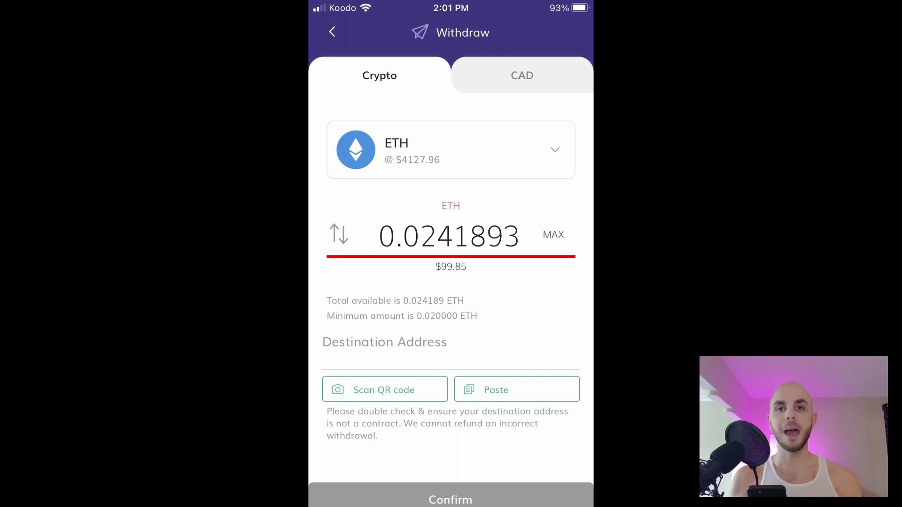